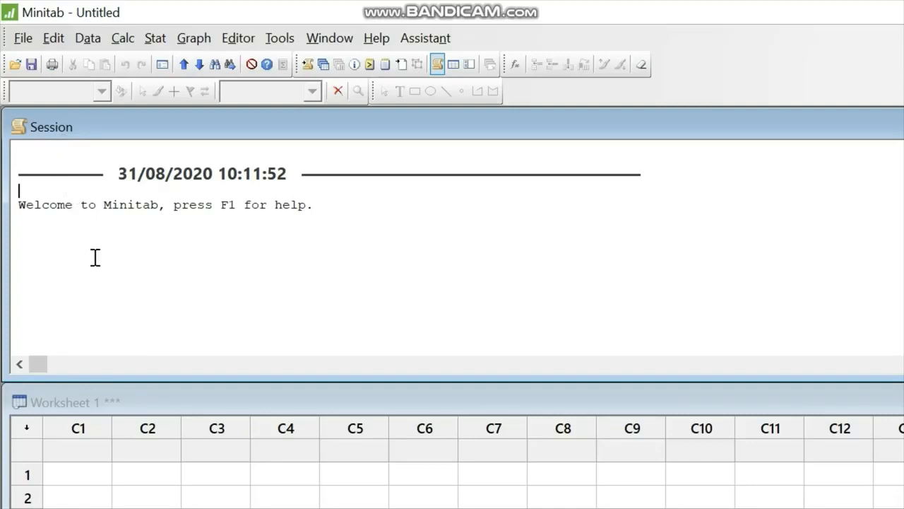
pyautogui.click(31, 40)
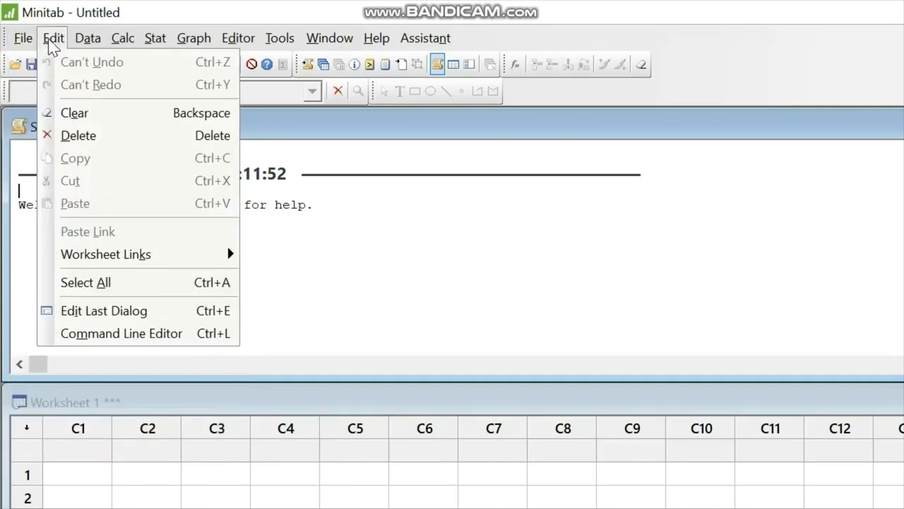
pyautogui.moveTo(99, 43)
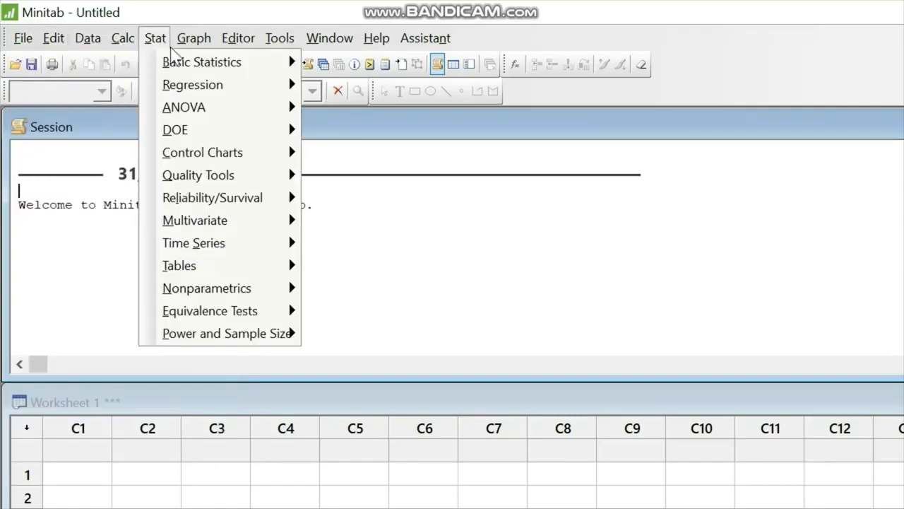
pyautogui.moveTo(194, 38)
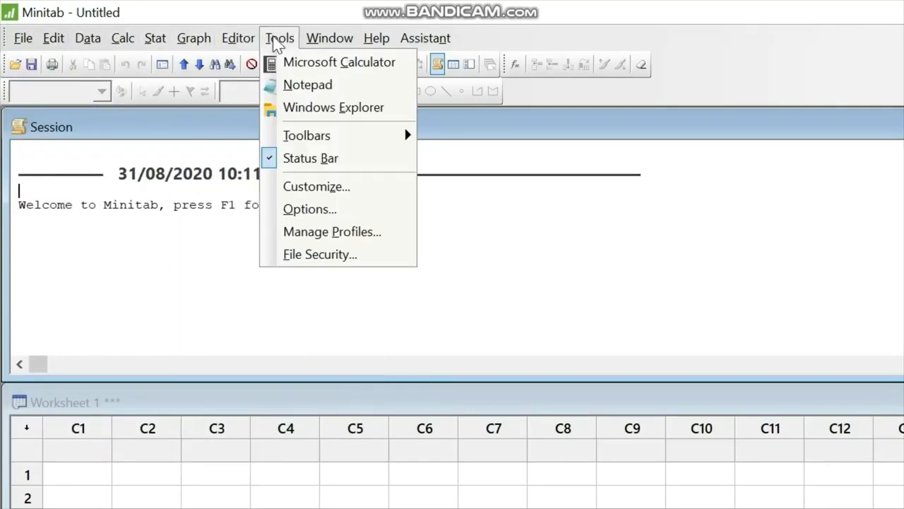
pyautogui.moveTo(354, 45)
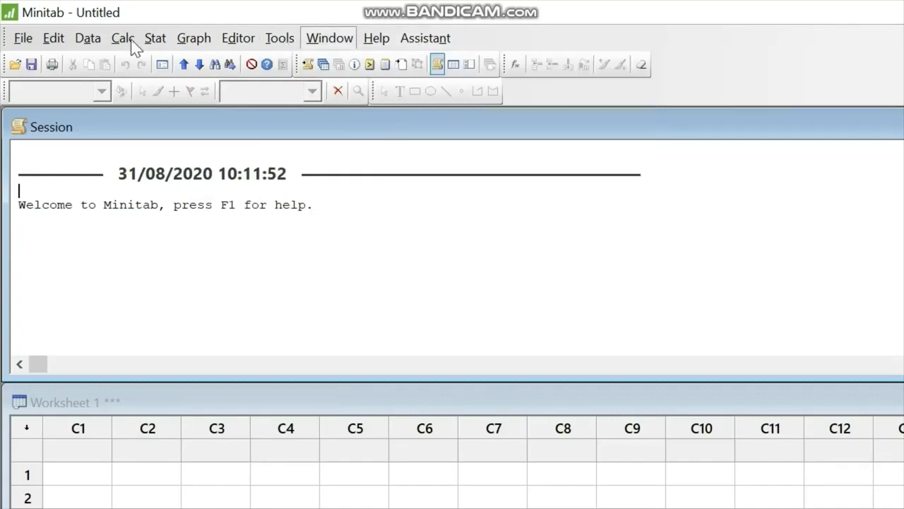
# Step: View the choices for creating a new Minitab worksheet or project, and close the dialog
pyautogui.moveTo(17, 44)
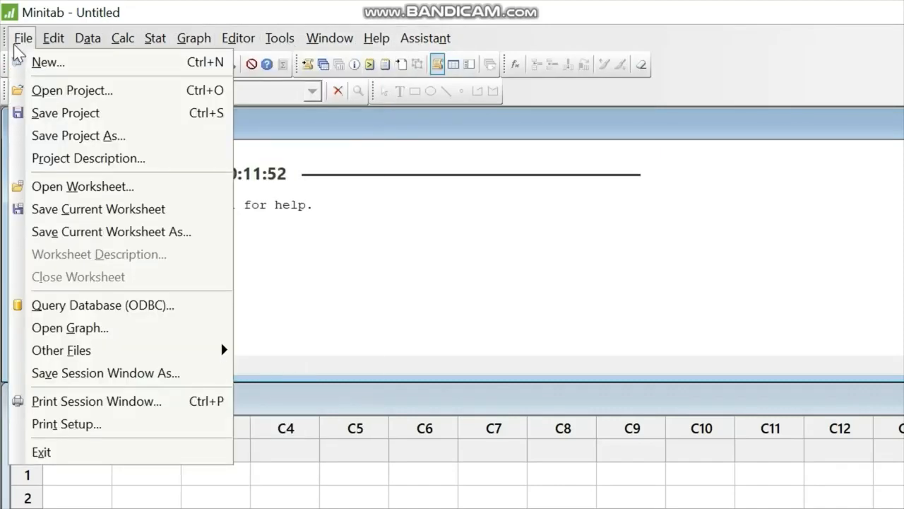
pyautogui.moveTo(72, 45)
pyautogui.click(21, 62)
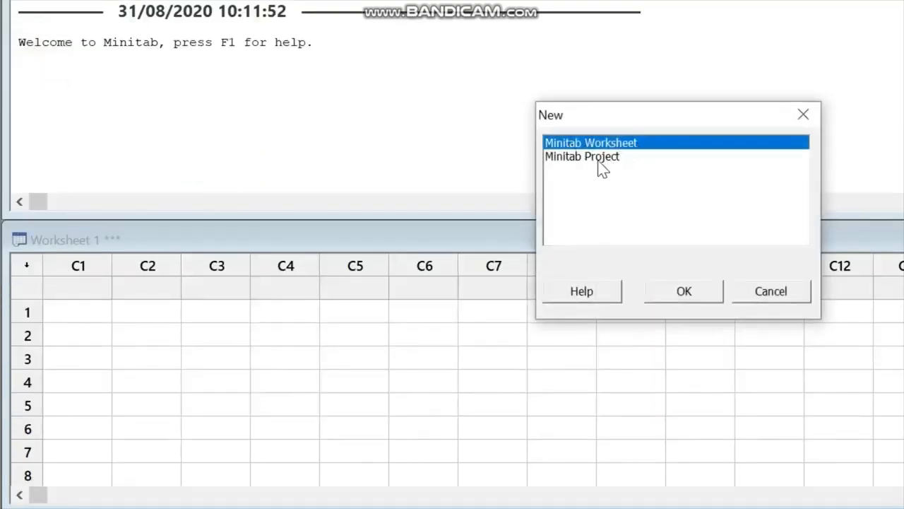
pyautogui.click(679, 293)
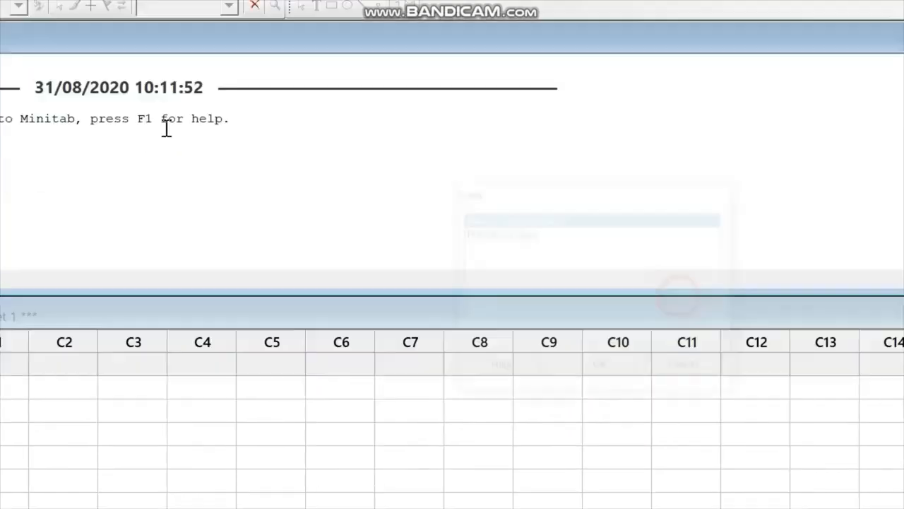
# Step: Examine the available file, edit, data, calculation, statistics and graph commands, including the data type conversion and regression options
pyautogui.click(25, 39)
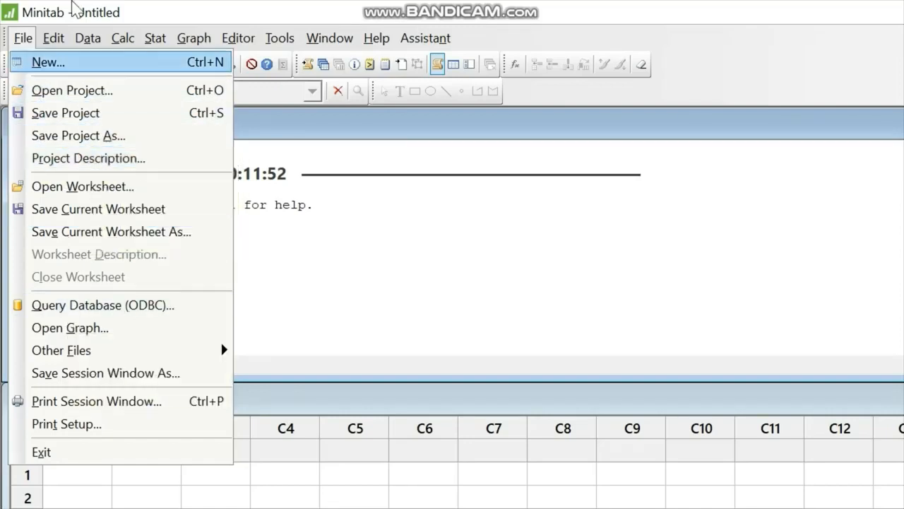
pyautogui.moveTo(51, 43)
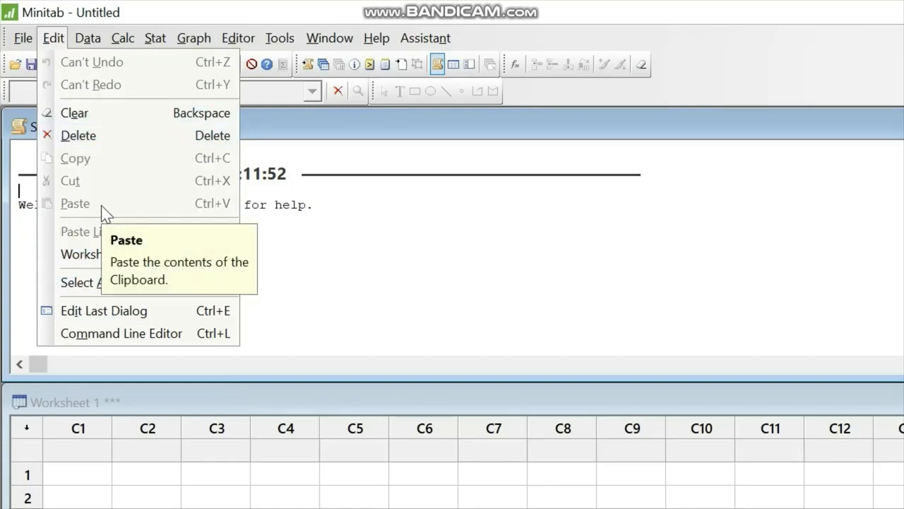
pyautogui.moveTo(92, 45)
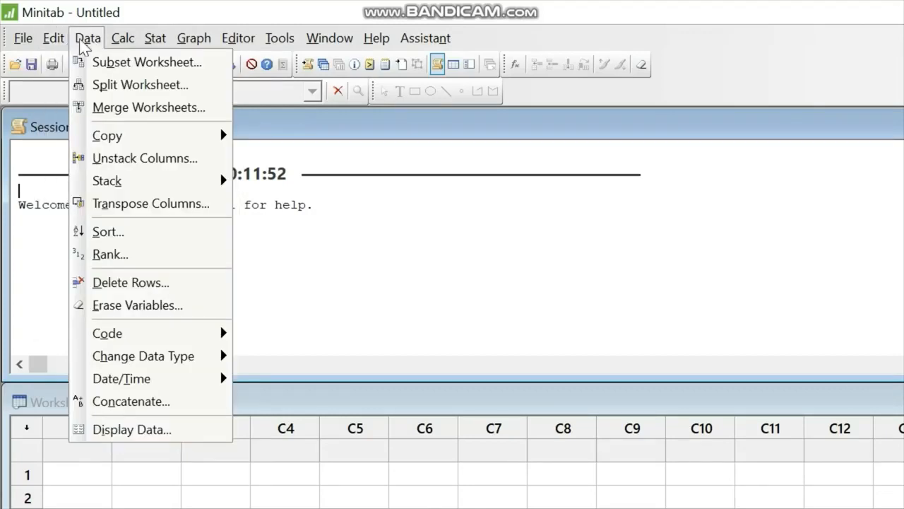
pyautogui.moveTo(145, 361)
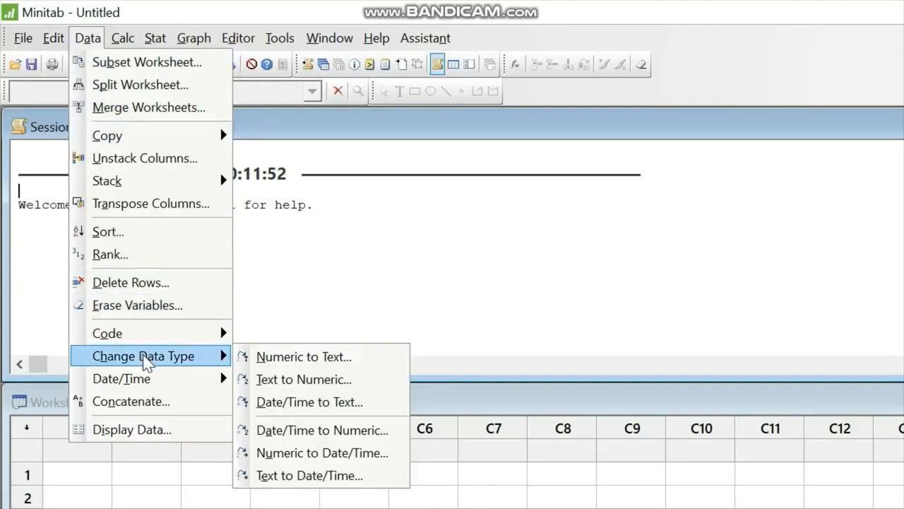
pyautogui.moveTo(169, 136)
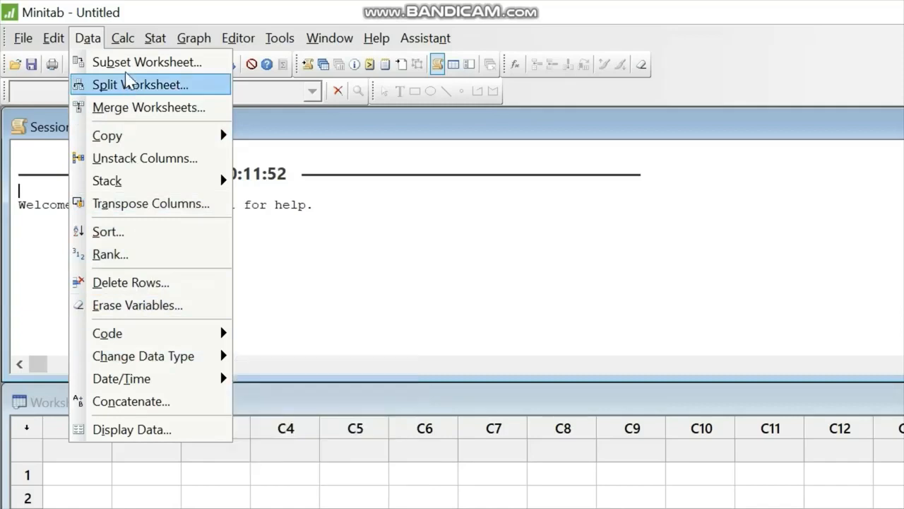
pyautogui.moveTo(125, 41)
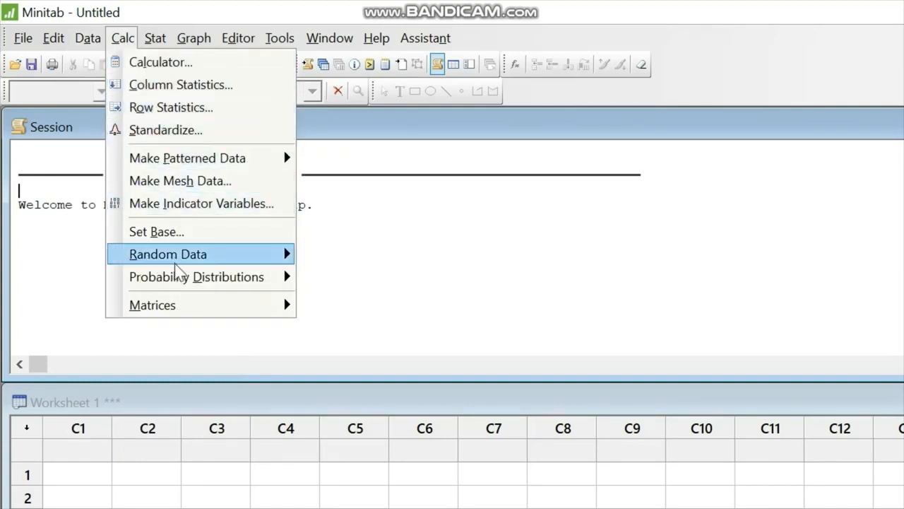
pyautogui.moveTo(204, 263)
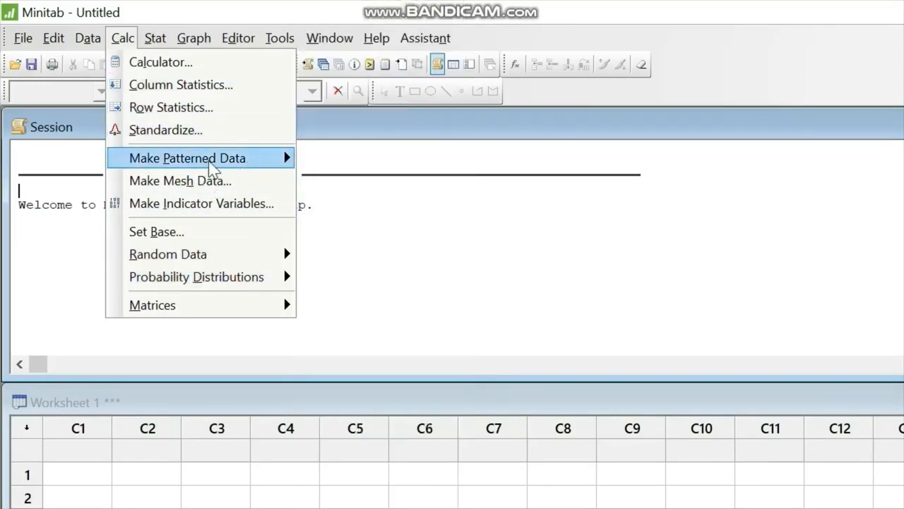
pyautogui.click(161, 41)
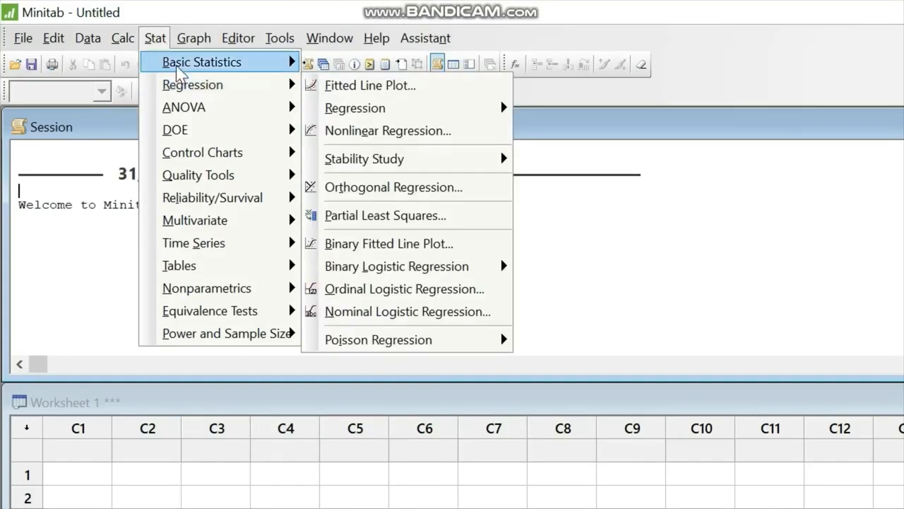
pyautogui.moveTo(180, 65)
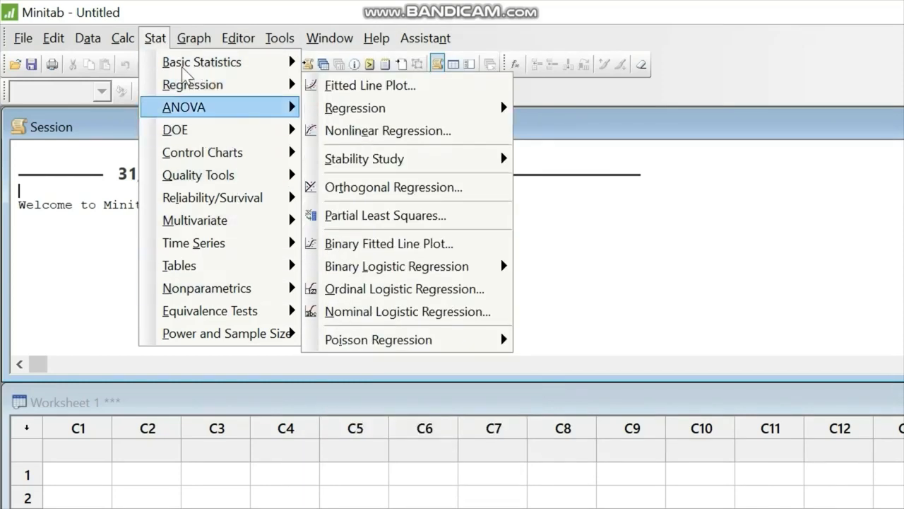
pyautogui.click(190, 43)
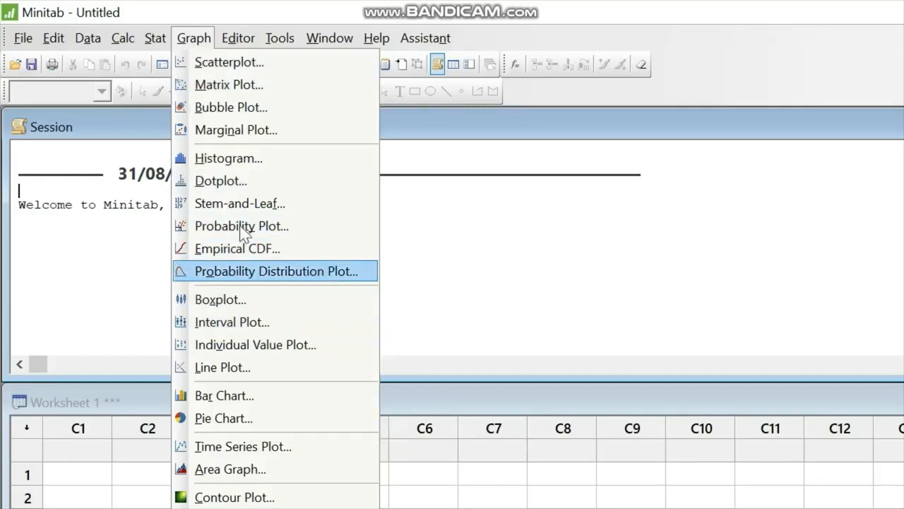
pyautogui.click(236, 41)
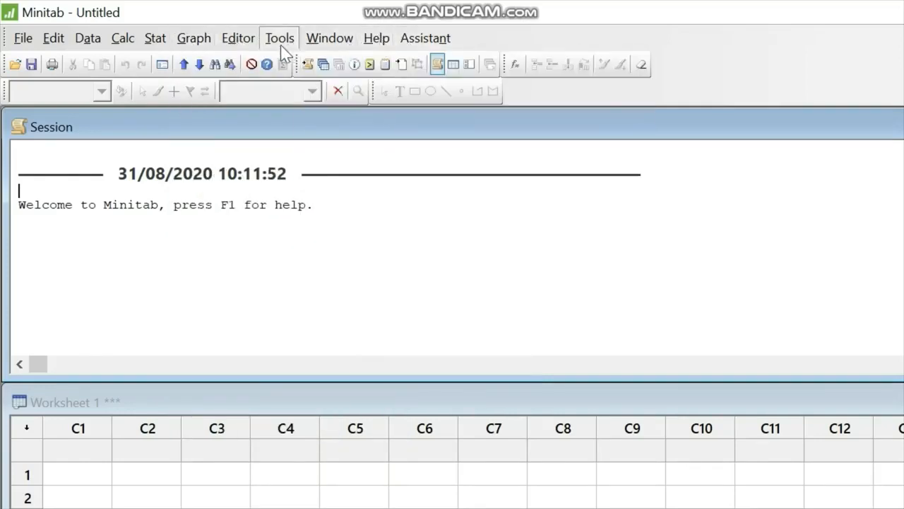
# Step: Compare the editor commands offered for the Session window with those offered for the worksheet
pyautogui.click(238, 38)
pyautogui.click(115, 195)
pyautogui.click(74, 207)
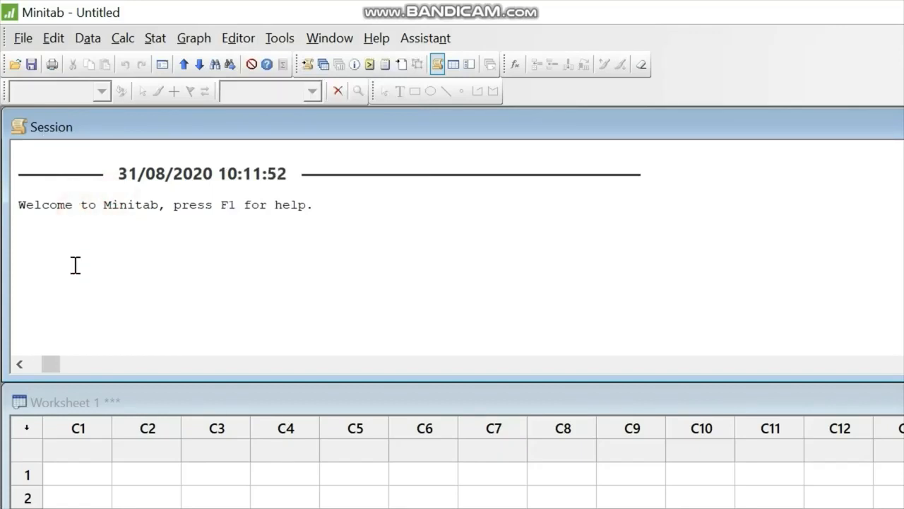
pyautogui.click(67, 226)
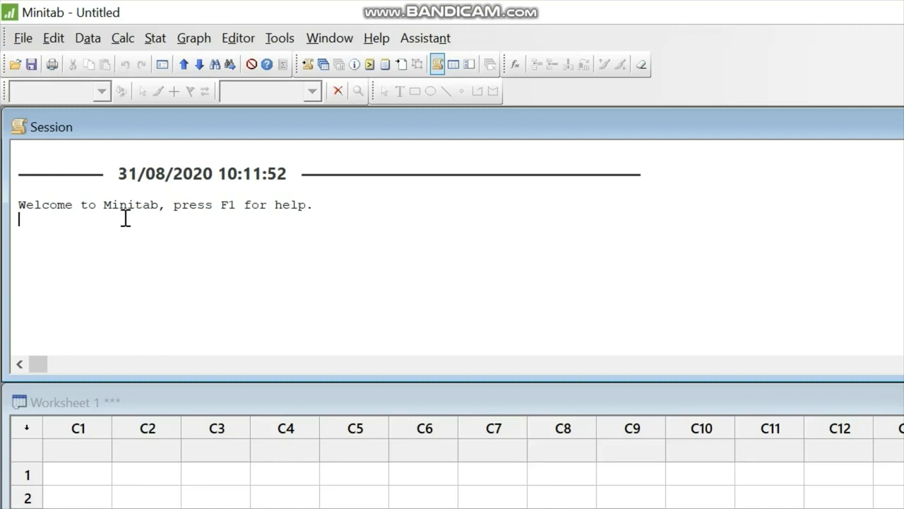
pyautogui.click(238, 40)
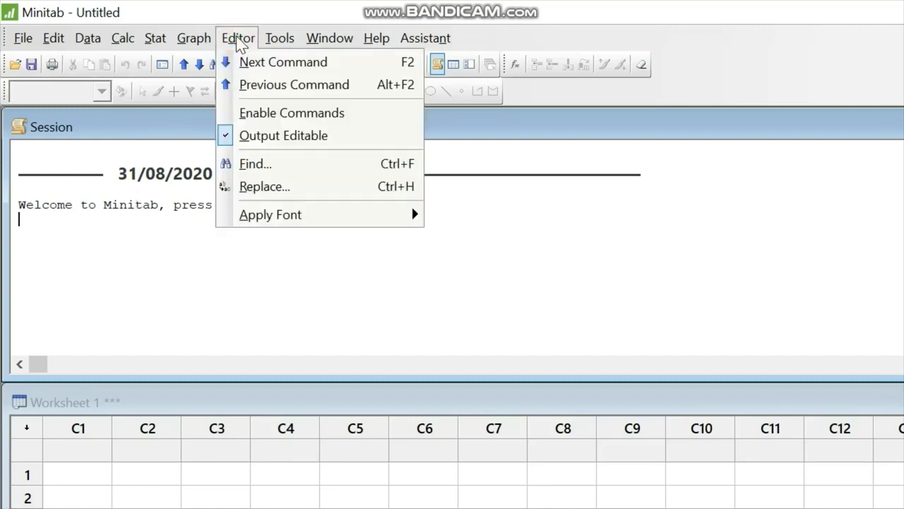
pyautogui.click(40, 373)
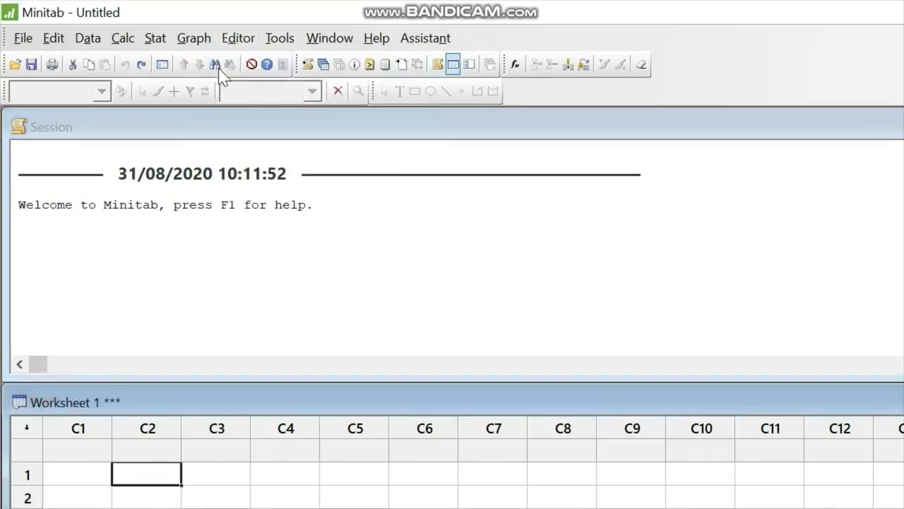
pyautogui.click(237, 41)
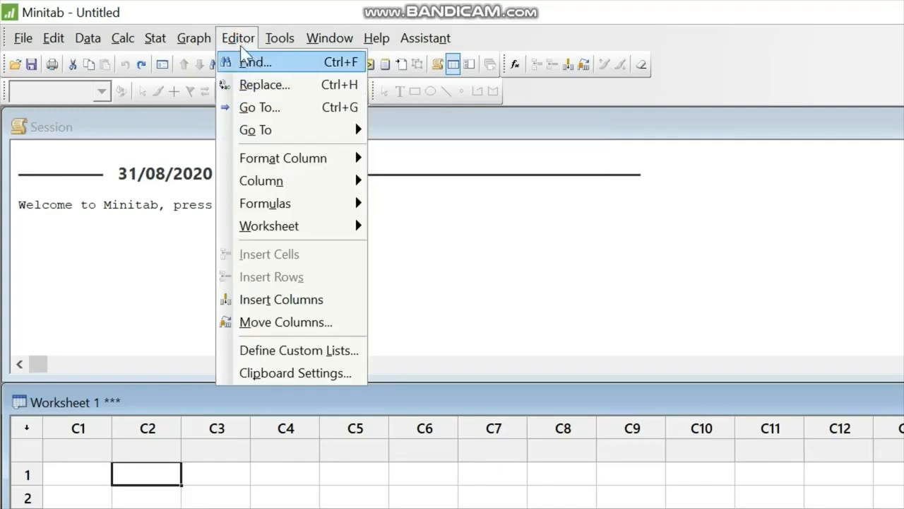
# Step: Enable commands in the Session window so that text commands can be entered
pyautogui.click(155, 205)
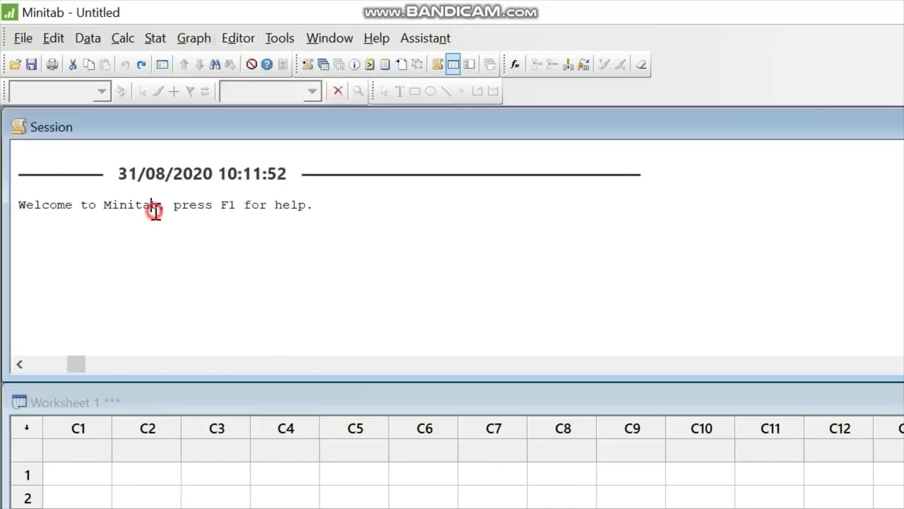
pyautogui.click(236, 41)
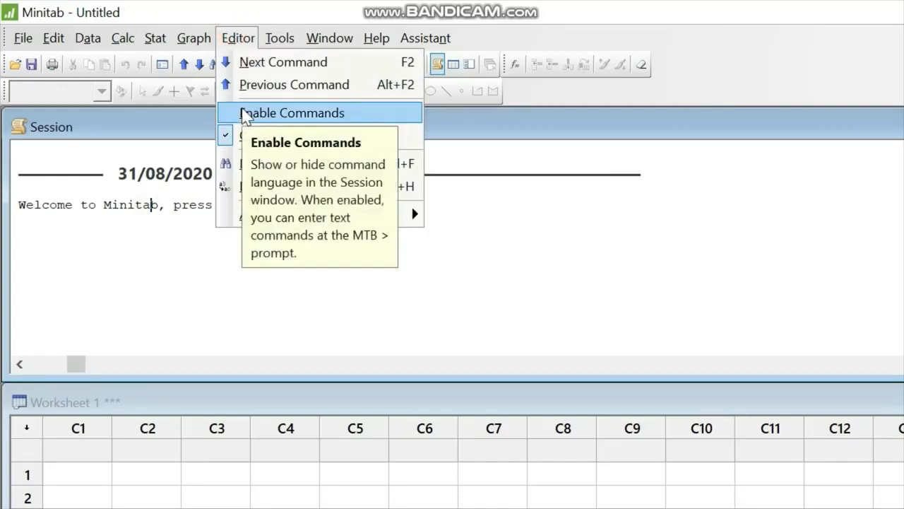
pyautogui.click(295, 113)
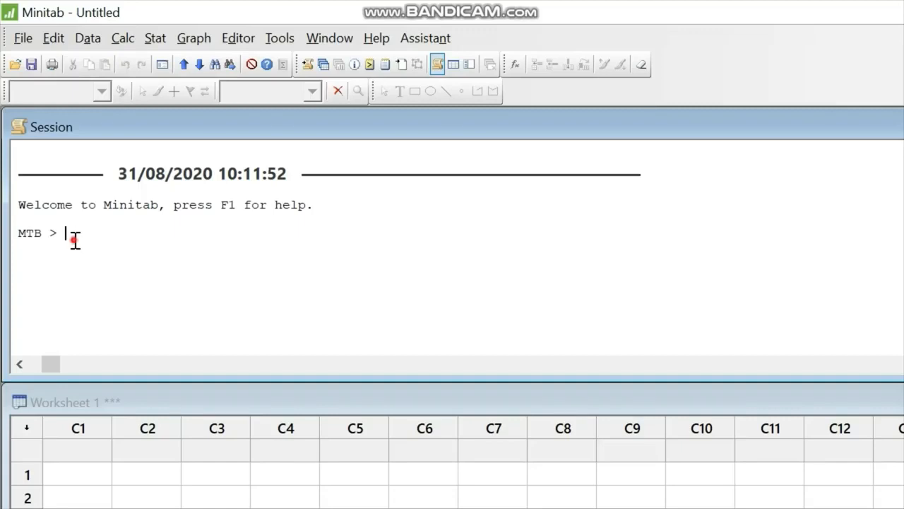
pyautogui.click(125, 39)
pyautogui.click(127, 39)
pyautogui.click(119, 41)
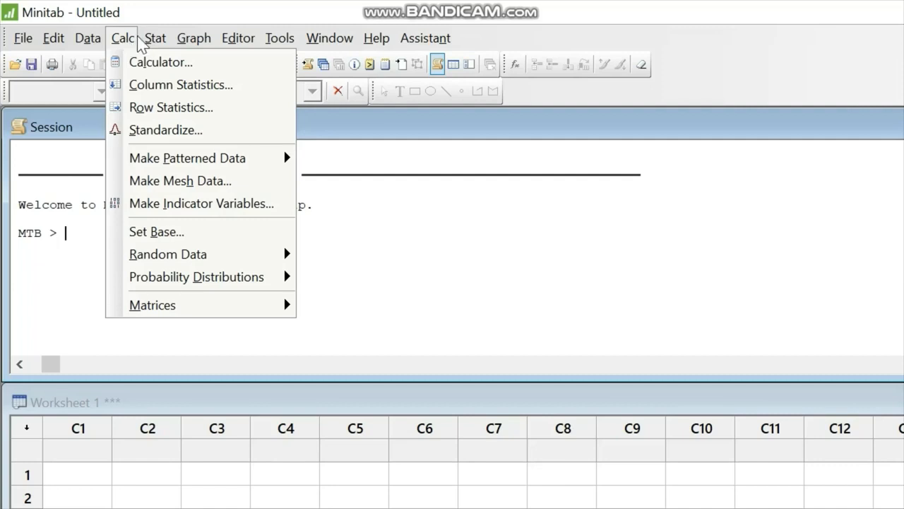
pyautogui.click(57, 258)
pyautogui.click(83, 243)
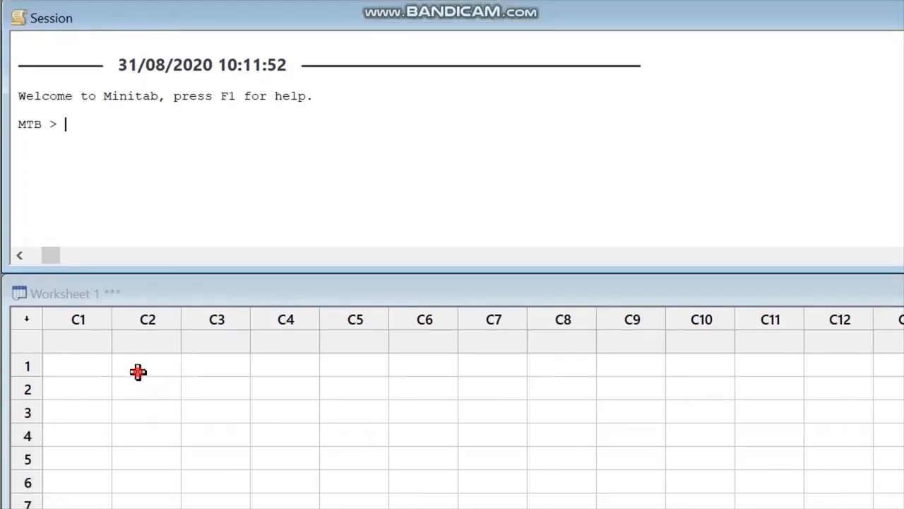
# Step: Enter 10 in rows 1 and 2 of worksheet column C2
pyautogui.click(139, 398)
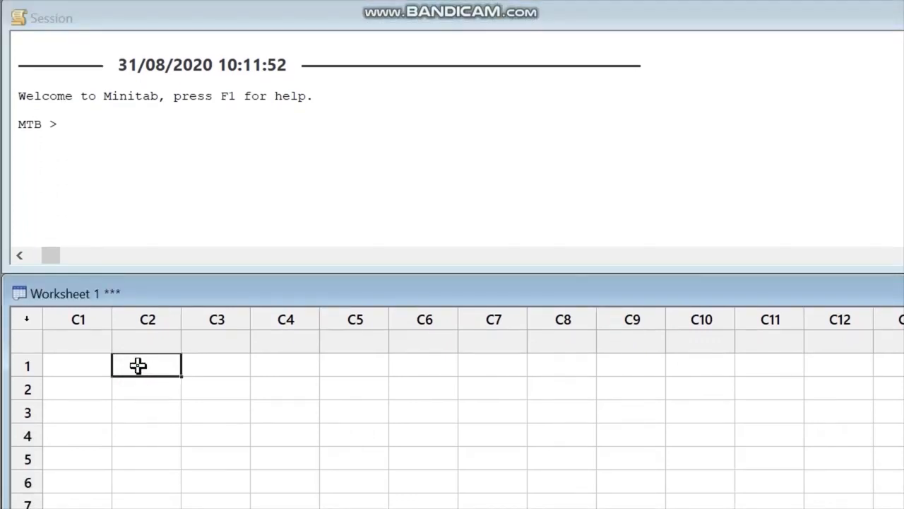
pyautogui.write('10')
pyautogui.press('Return')
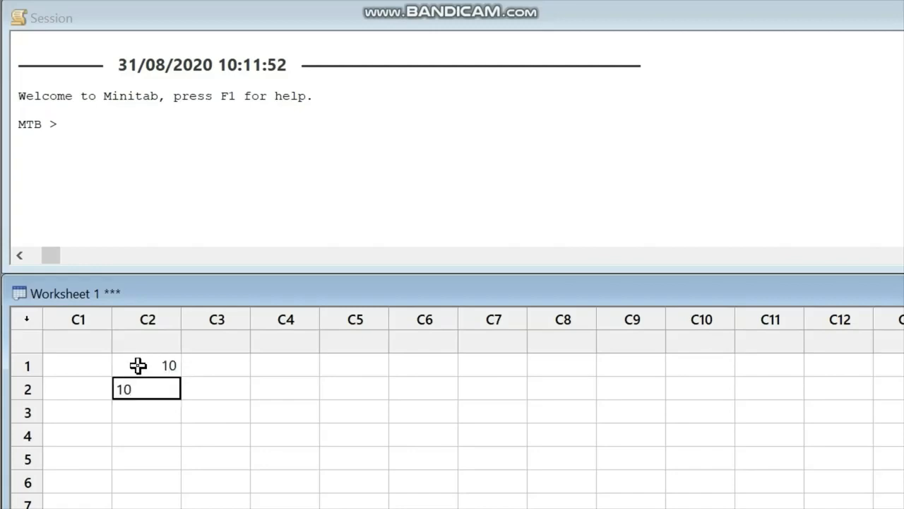
pyautogui.press('Return')
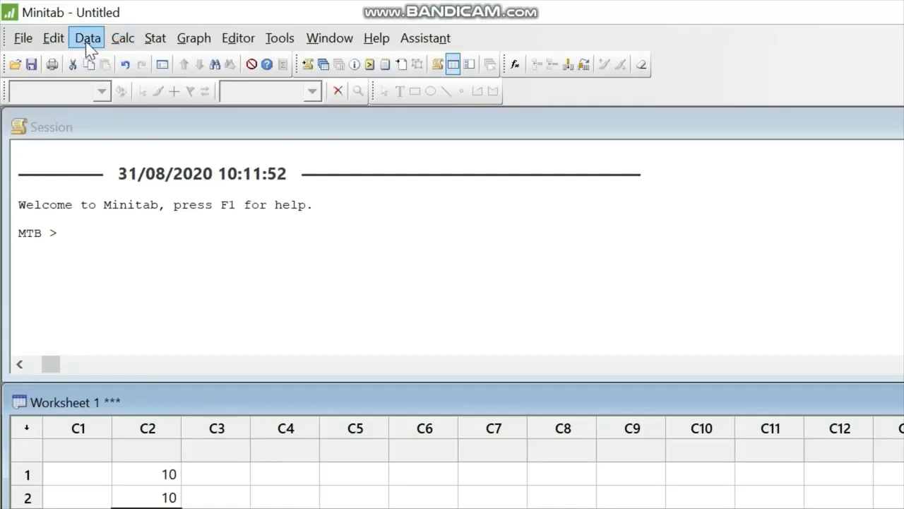
pyautogui.click(86, 40)
pyautogui.click(83, 39)
pyautogui.click(83, 38)
pyautogui.moveTo(122, 43)
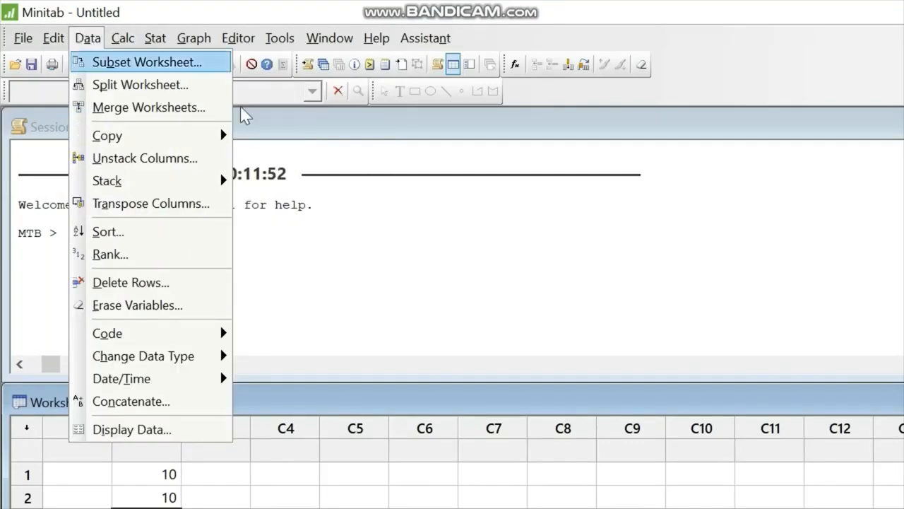
# Step: Fill column C1 with a simple set of numbers from 1 to 10 in steps of 1, listing each value and the sequence once
pyautogui.click(318, 230)
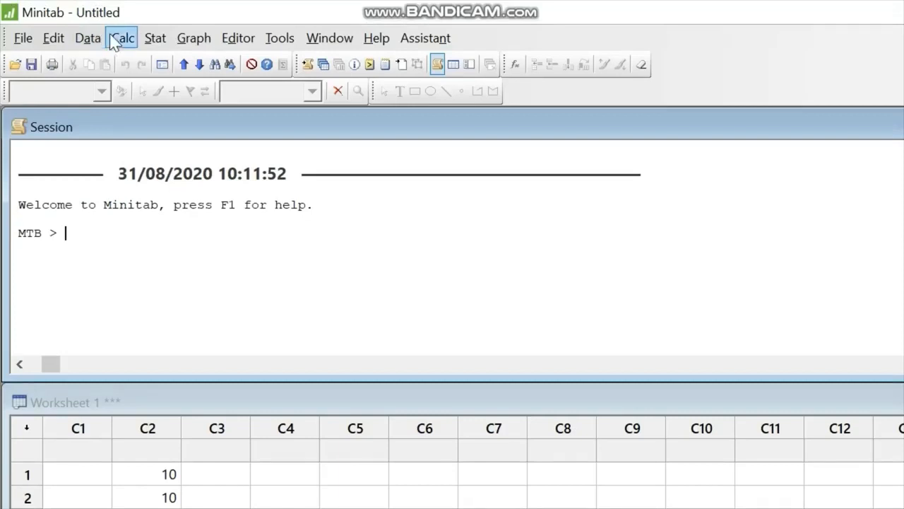
pyautogui.click(122, 39)
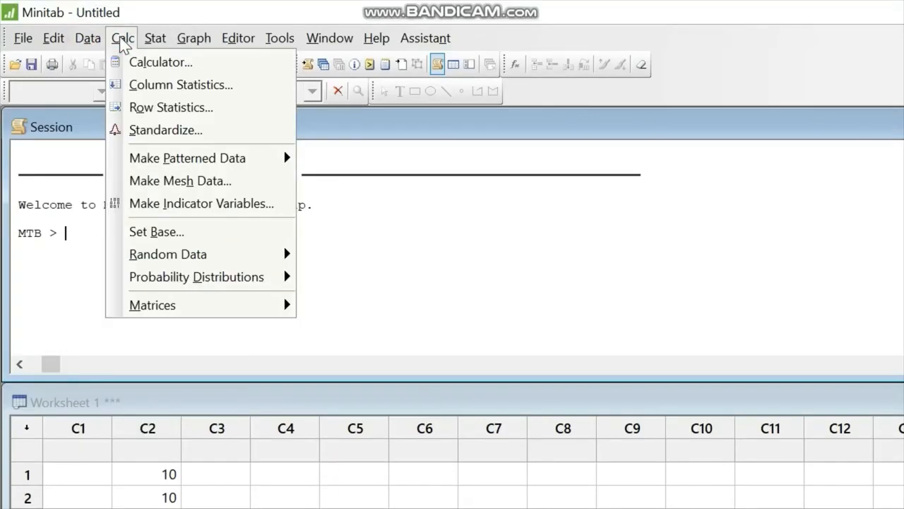
pyautogui.moveTo(244, 159)
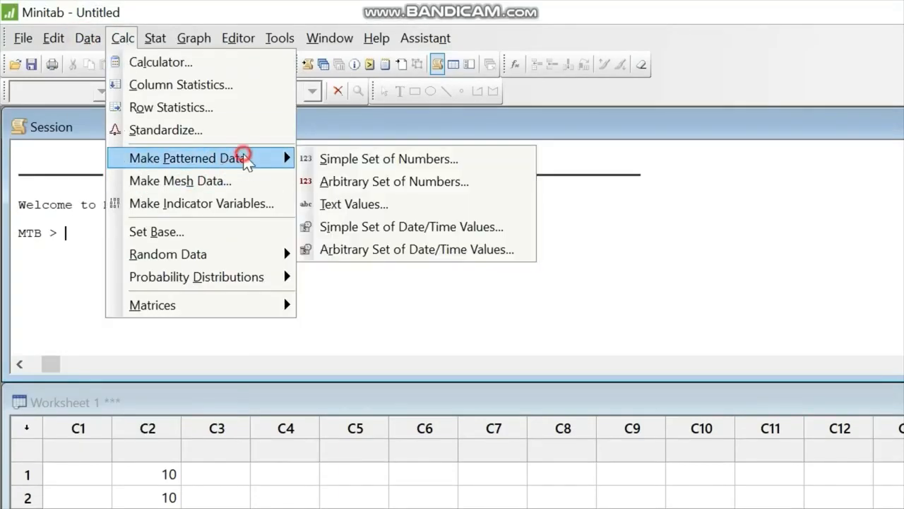
pyautogui.click(317, 161)
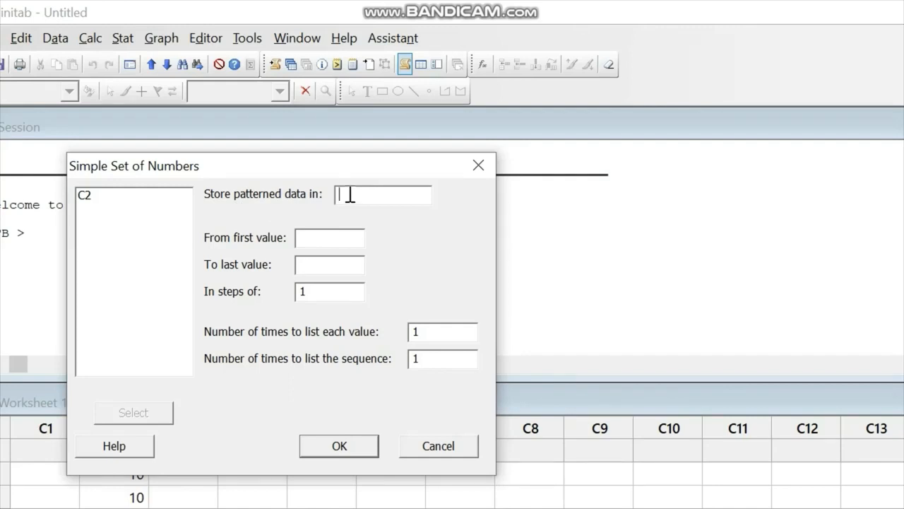
pyautogui.click(340, 233)
pyautogui.write('1')
pyautogui.click(329, 266)
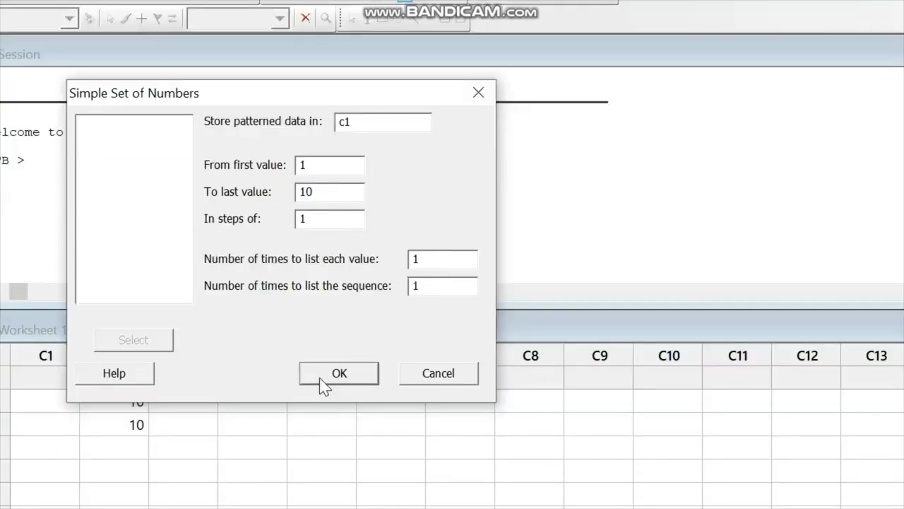
pyautogui.click(325, 449)
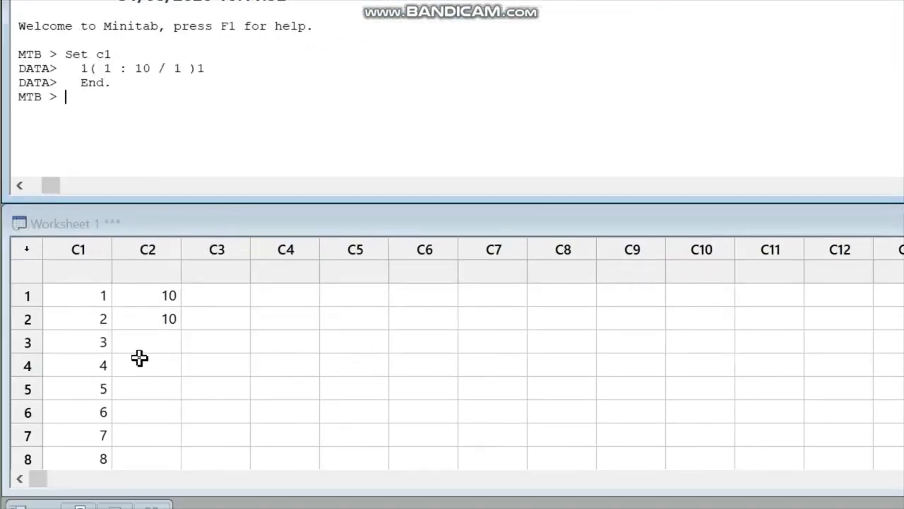
# Step: Review the generated values in column C1 and the corresponding commands in the Session window
pyautogui.scroll(-2, 101, 383)
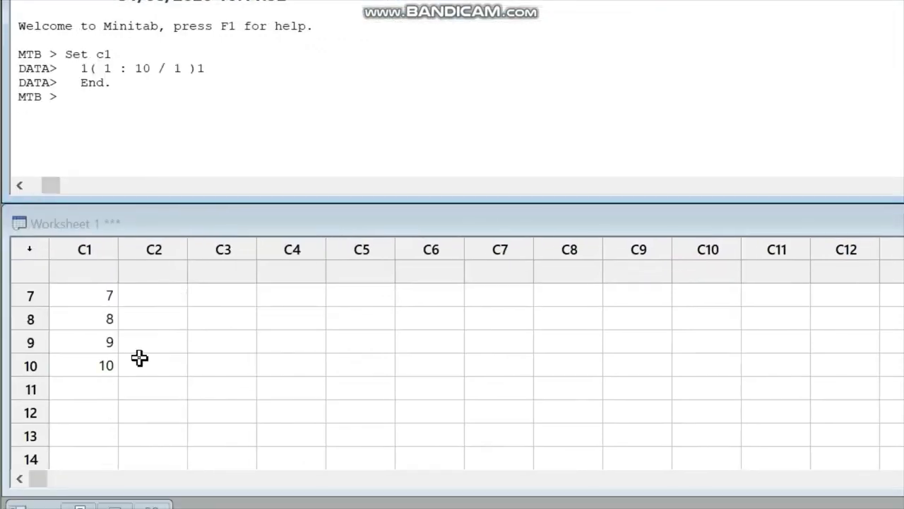
pyautogui.scroll(2, 140, 358)
pyautogui.scroll(-2, 139, 357)
pyautogui.scroll(1, 139, 357)
pyautogui.scroll(1, 113, 358)
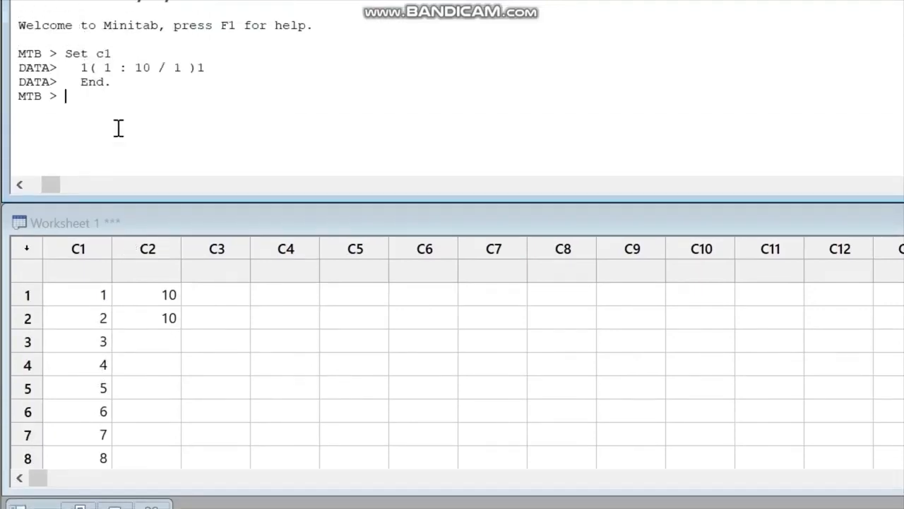
pyautogui.moveTo(127, 81); pyautogui.dragTo(74, 50)
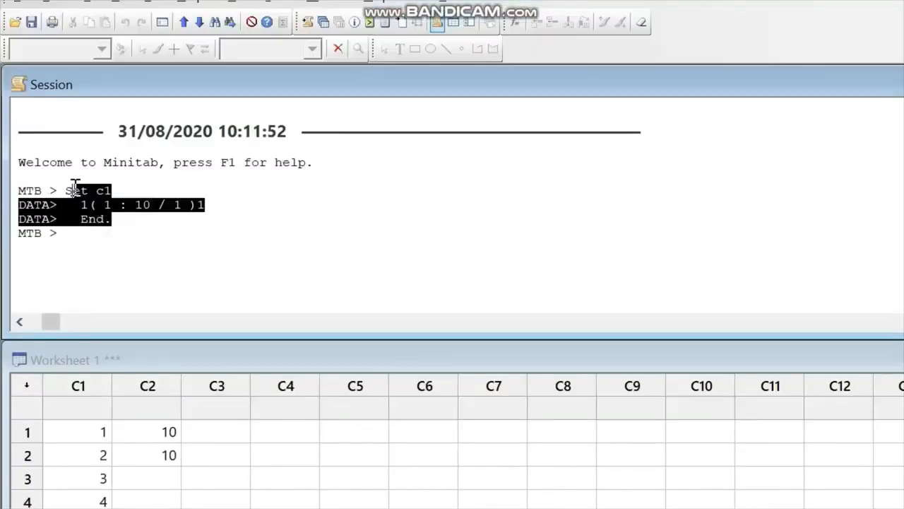
pyautogui.click(80, 238)
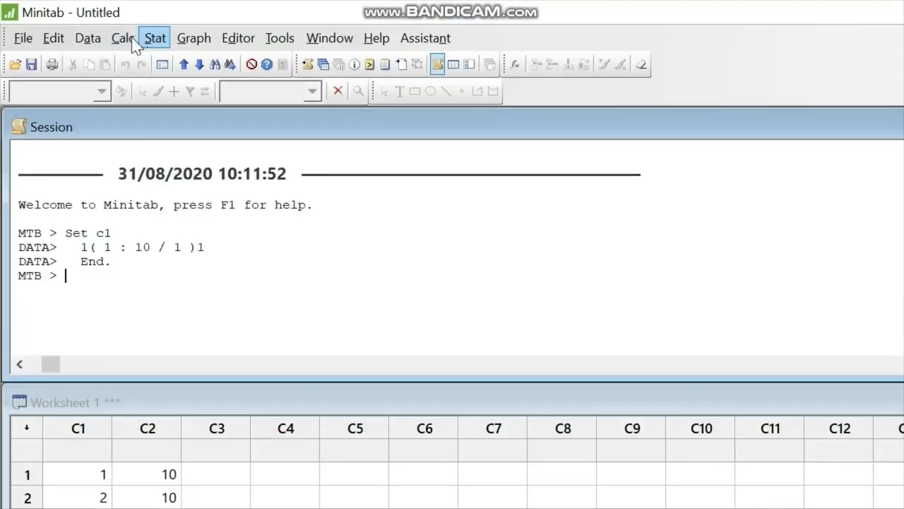
# Step: Set up another simple set of numbers from 1 to 10 in steps of 1, with each value listed 2 times
pyautogui.click(90, 40)
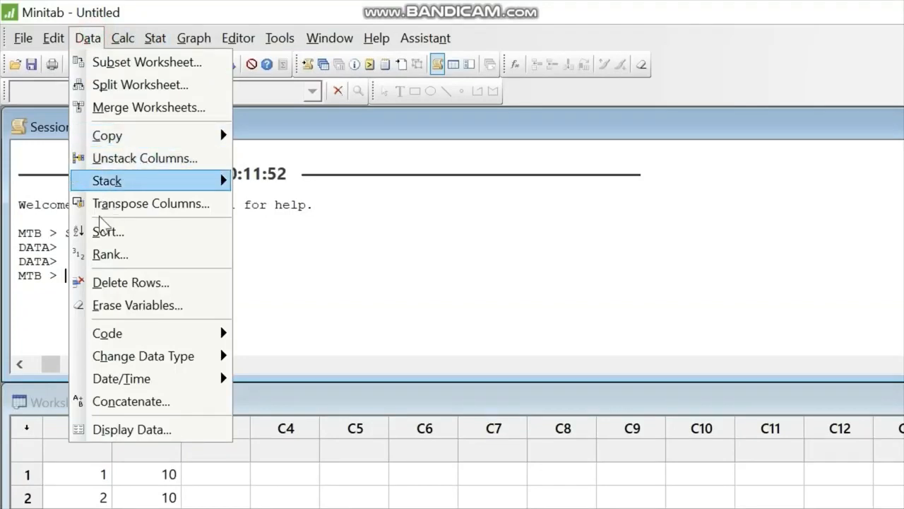
pyautogui.moveTo(126, 39)
pyautogui.moveTo(143, 158)
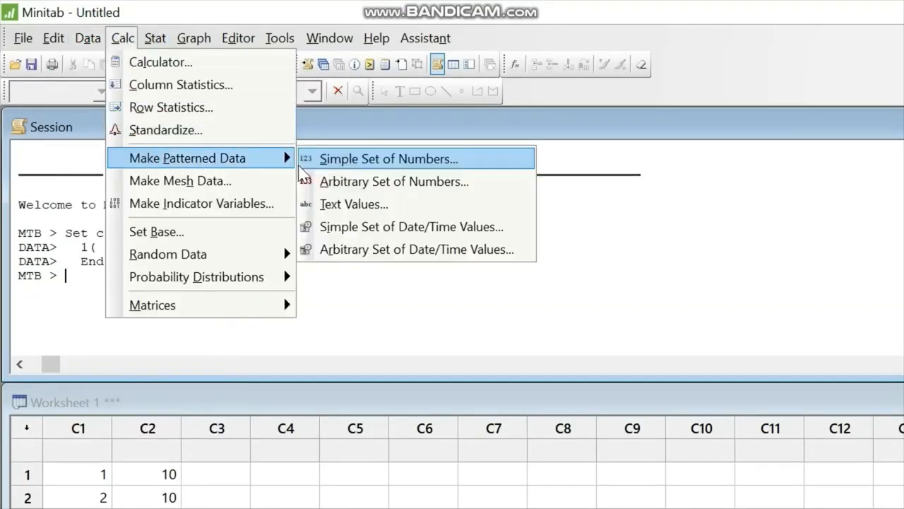
pyautogui.click(325, 160)
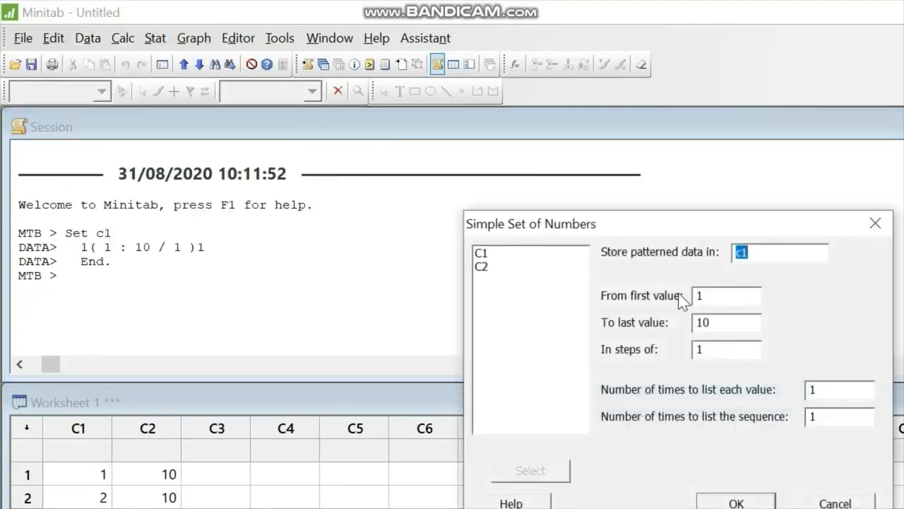
pyautogui.click(647, 224)
pyautogui.moveTo(524, 224); pyautogui.dragTo(260, 211)
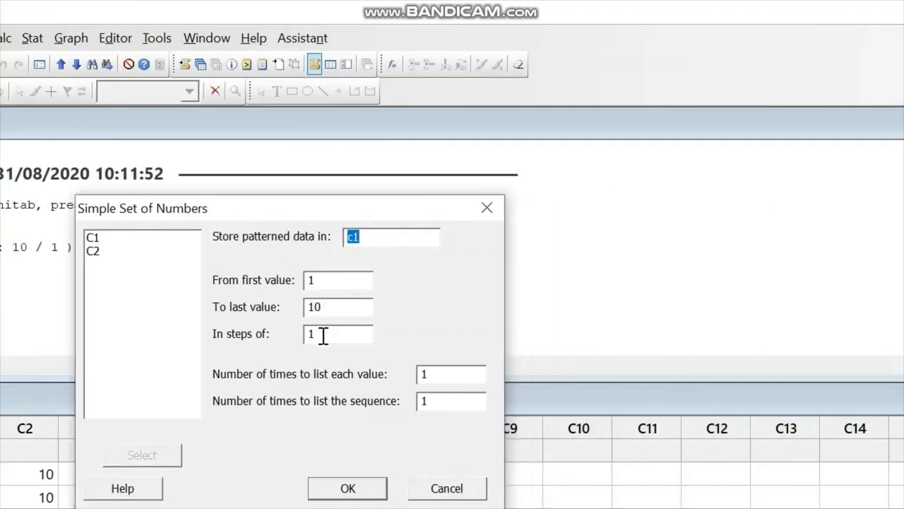
pyautogui.doubleClick(426, 373)
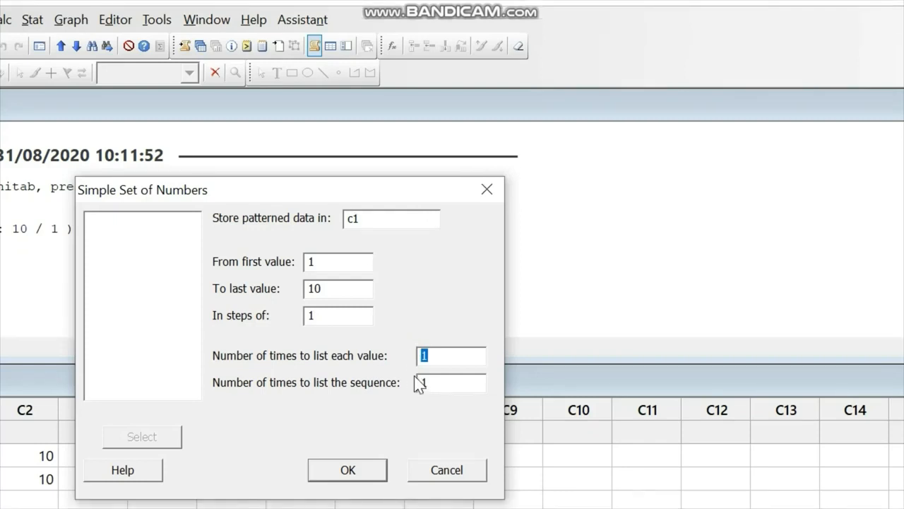
pyautogui.click(433, 363)
pyautogui.moveTo(432, 358); pyautogui.dragTo(414, 357)
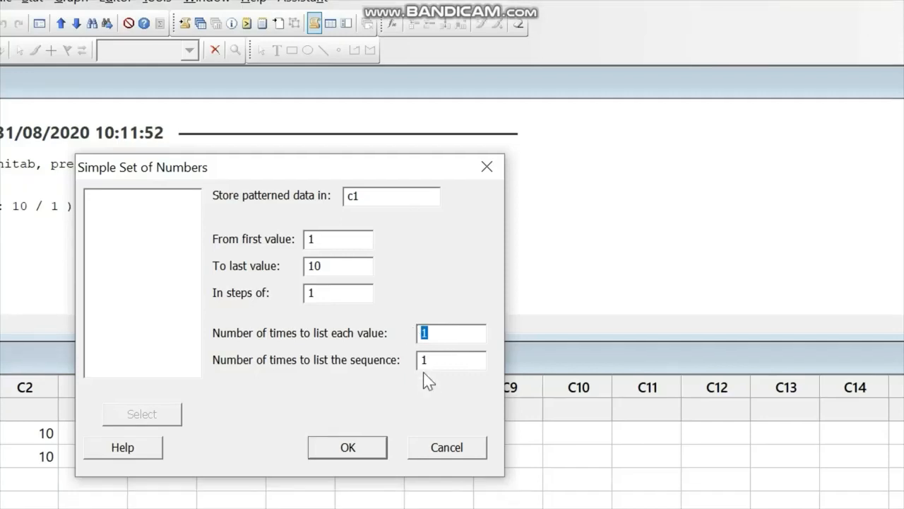
pyautogui.write('2')
pyautogui.doubleClick(421, 360)
pyautogui.moveTo(435, 365); pyautogui.dragTo(405, 358)
pyautogui.click(442, 334)
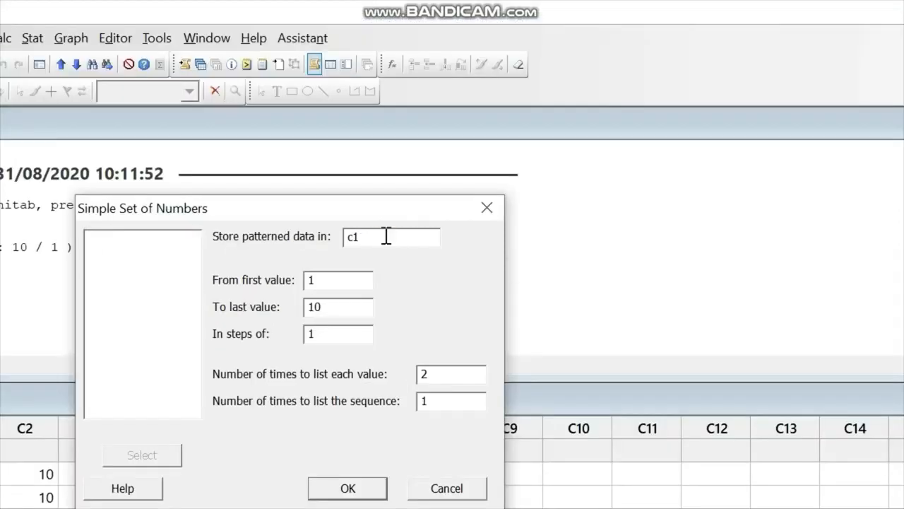
# Step: Store the patterned data in column C2, generate it and check the resulting rows
pyautogui.click(386, 237)
pyautogui.press('BackSpace')
pyautogui.write('2')
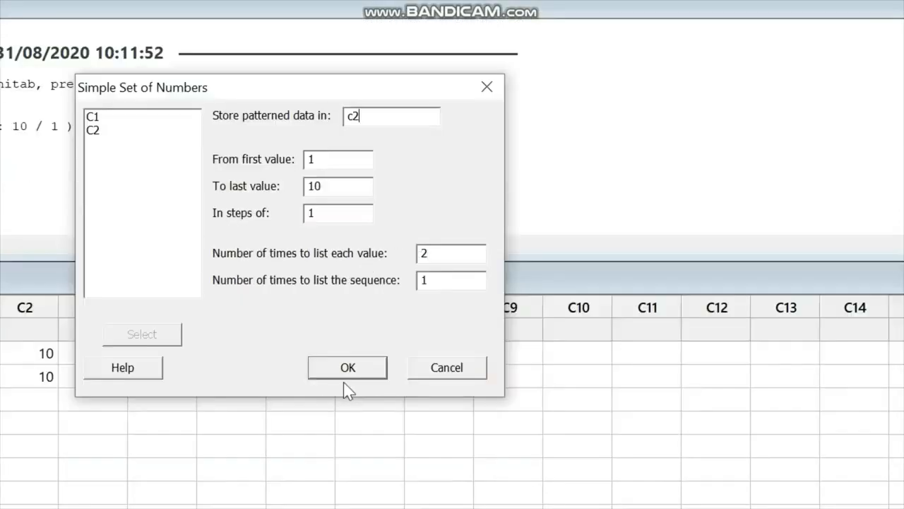
pyautogui.click(349, 489)
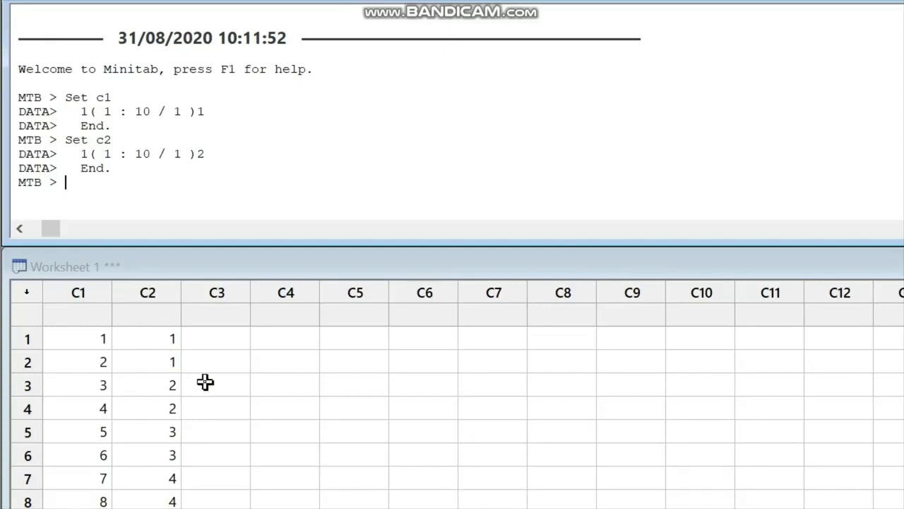
pyautogui.scroll(-2, 203, 337)
pyautogui.scroll(2, 203, 342)
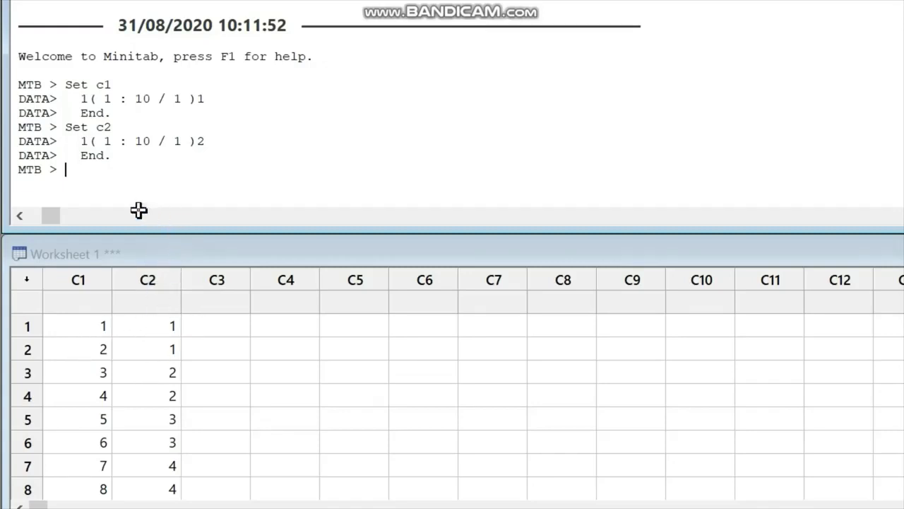
# Step: Try deleting the data in column C2 and undo the deletion
pyautogui.click(148, 279)
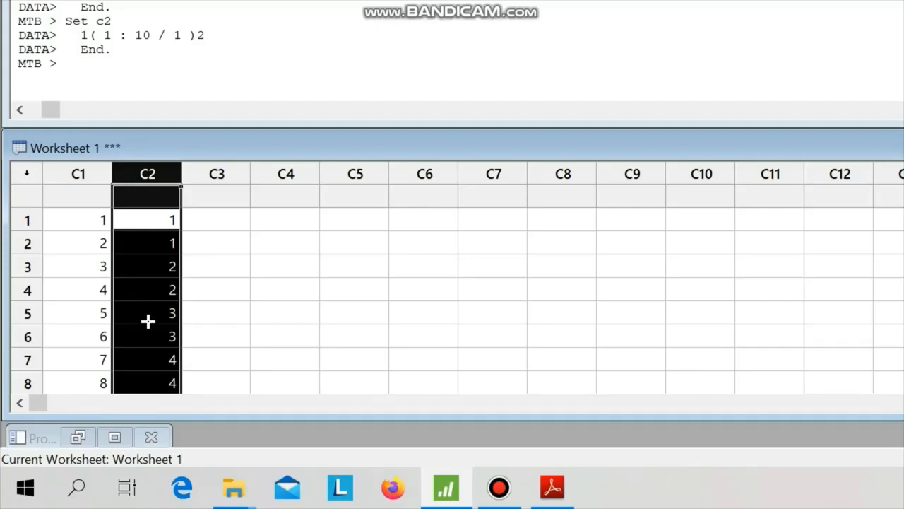
pyautogui.press('Delete')
pyautogui.click(221, 290)
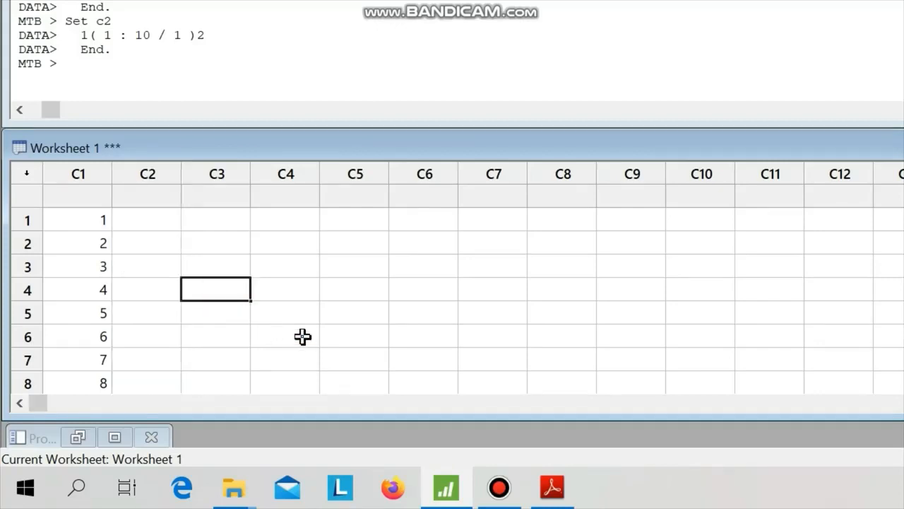
pyautogui.click(144, 214)
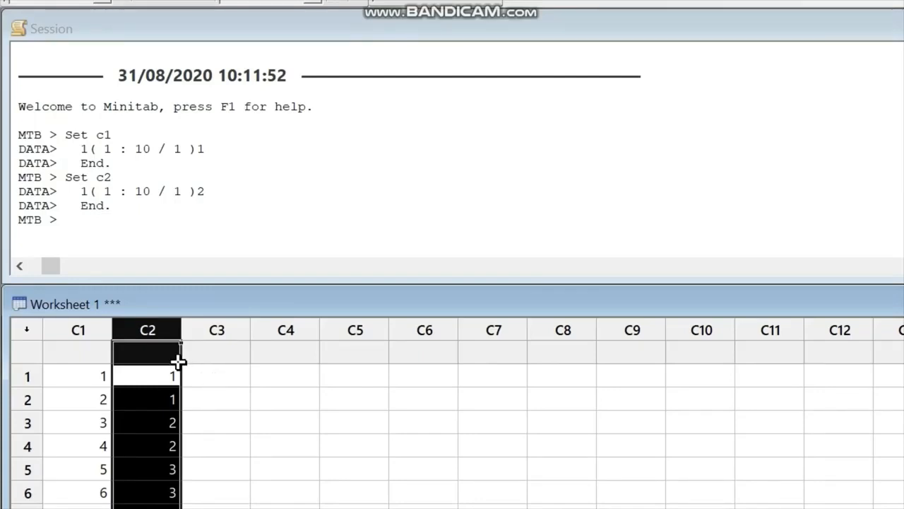
pyautogui.press('Delete')
pyautogui.click(226, 424)
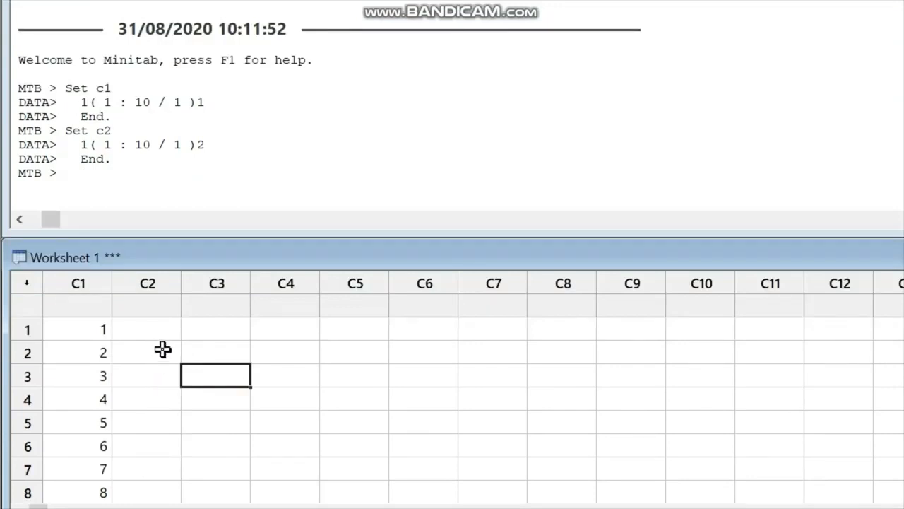
pyautogui.hotkey('ctrl', 'z')
pyautogui.click(220, 353)
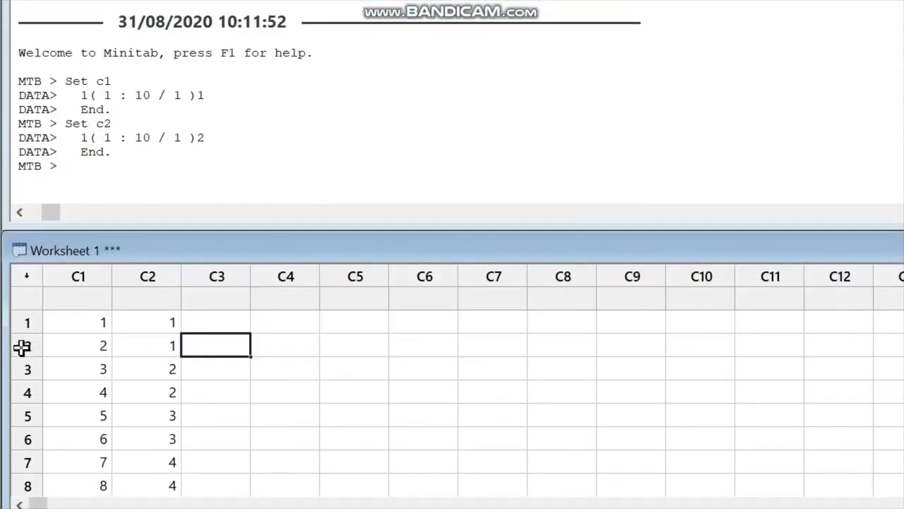
# Step: Insert a new row above row 2 of the worksheet
pyautogui.click(24, 346)
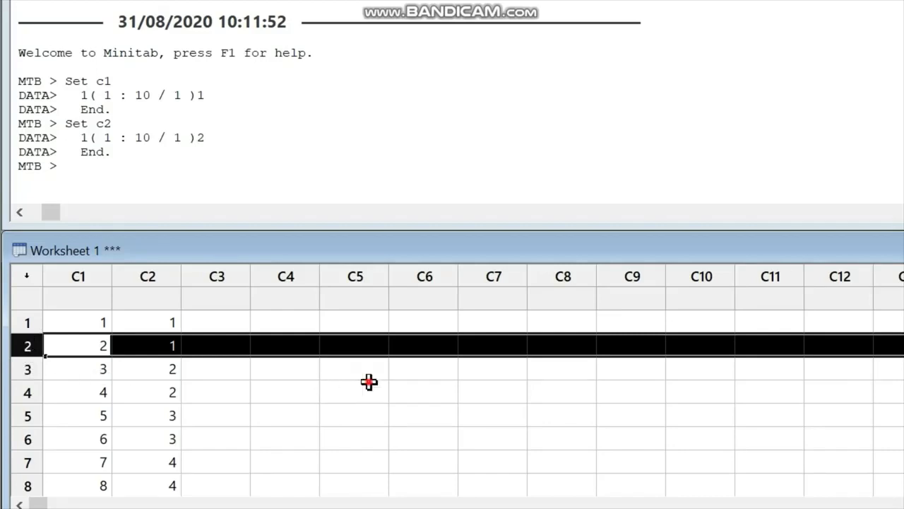
pyautogui.click(370, 409)
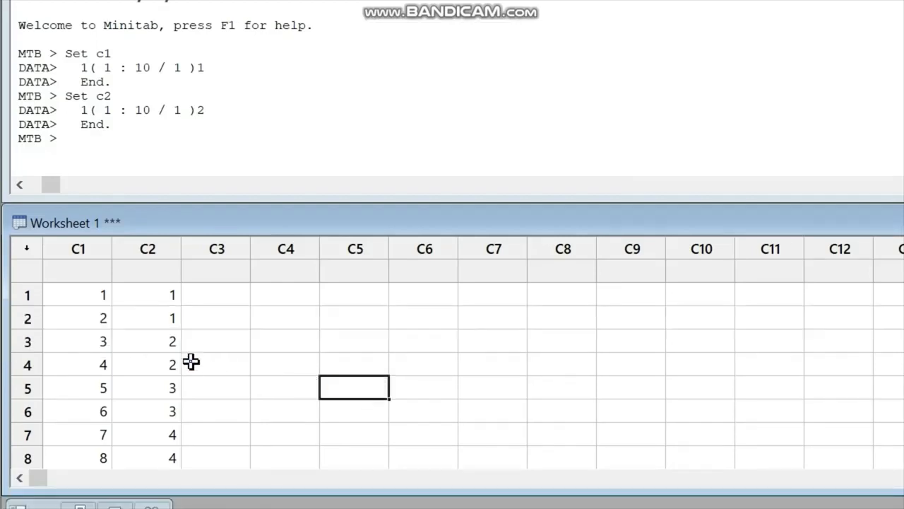
pyautogui.click(27, 319)
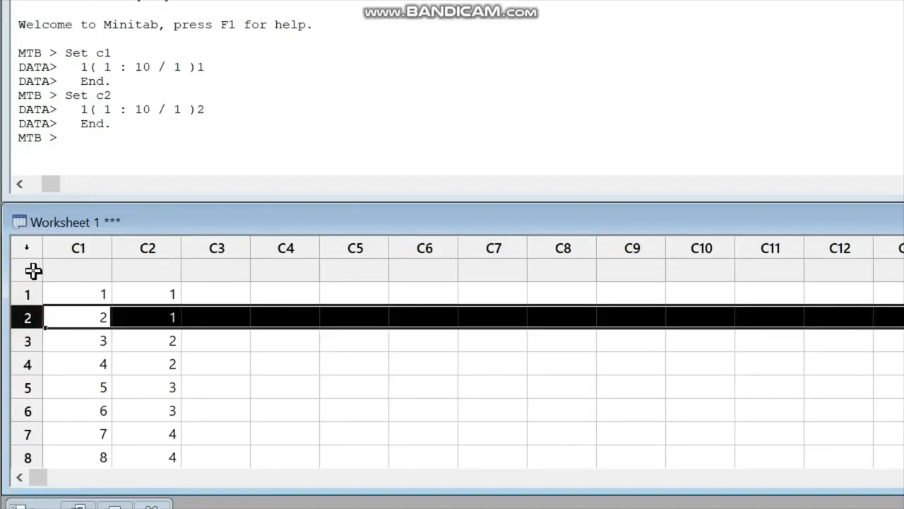
pyautogui.rightClick(28, 316)
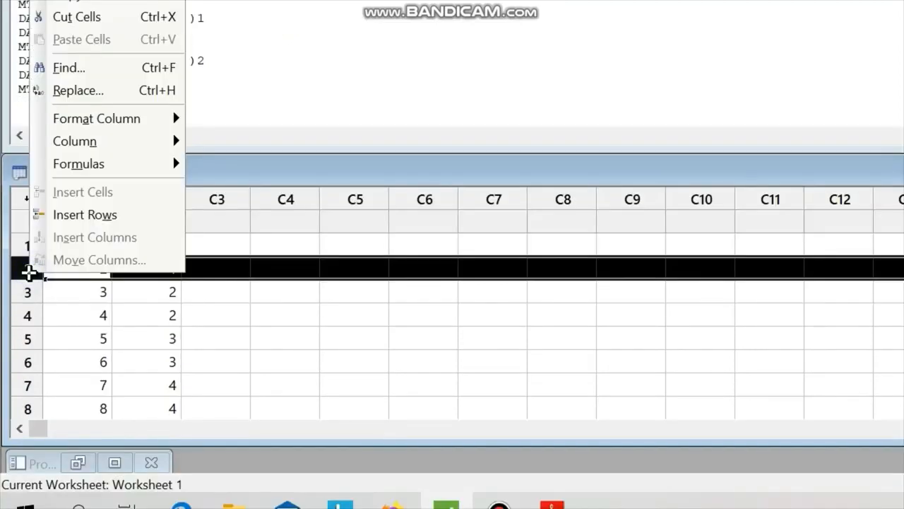
pyautogui.click(73, 216)
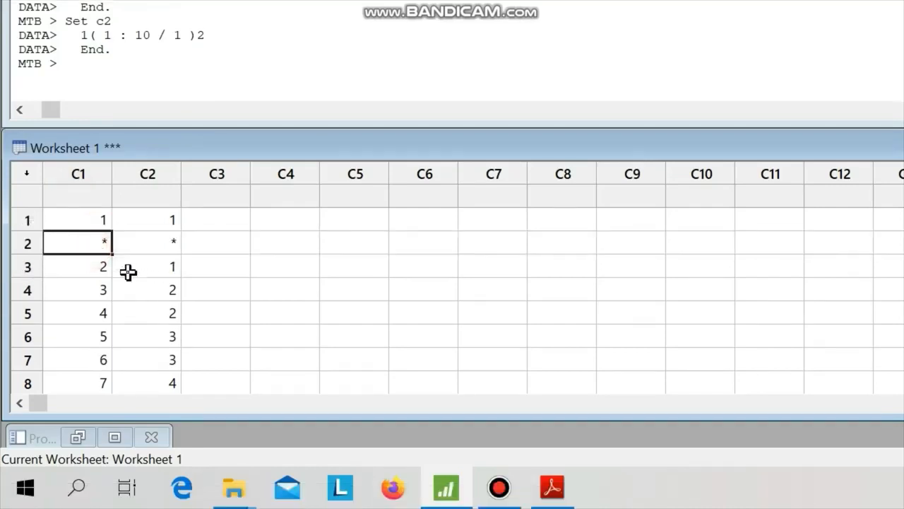
# Step: Enter 12 in column C1 and 23 in column C2 of the inserted row 2
pyautogui.write('12')
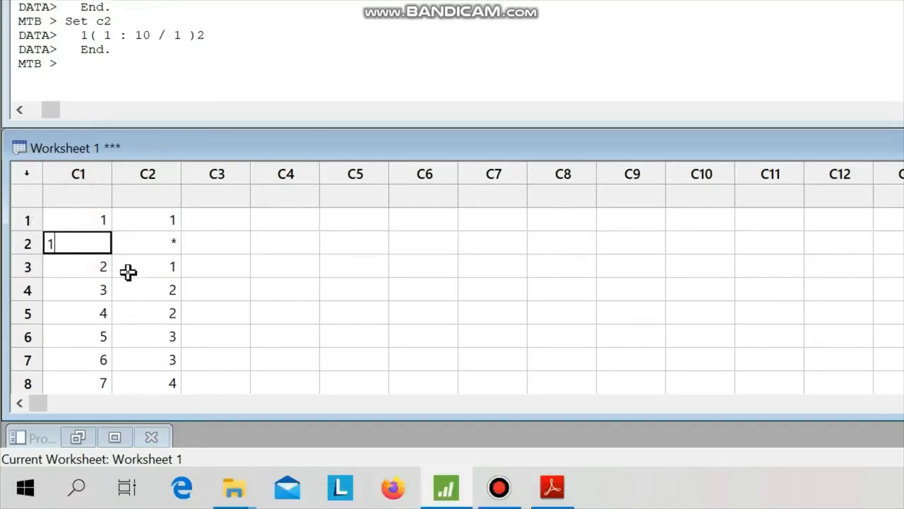
pyautogui.click(162, 243)
pyautogui.write('23')
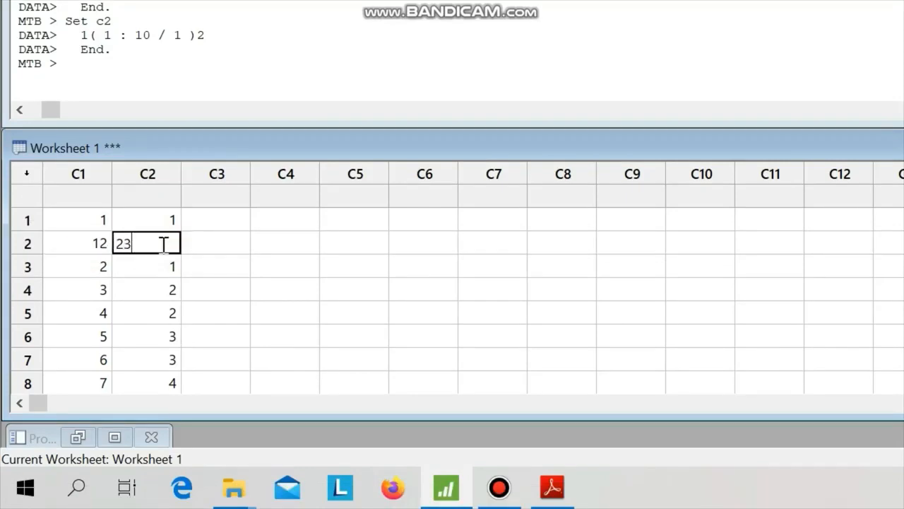
pyautogui.click(228, 270)
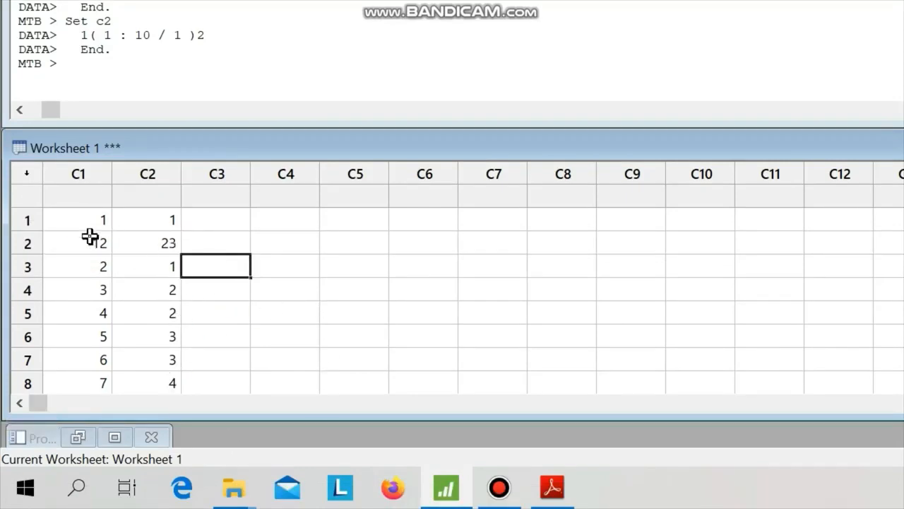
# Step: Remove the values entered in row 2 of columns C1 and C2
pyautogui.click(26, 245)
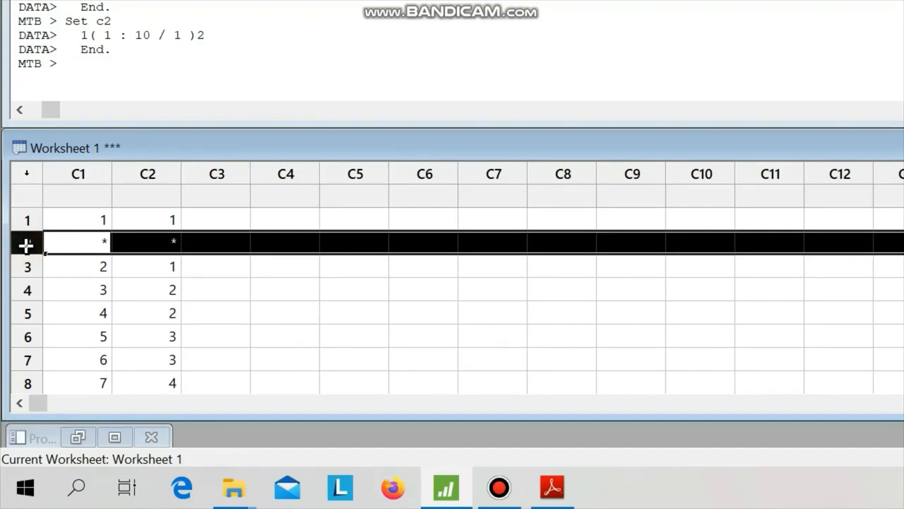
pyautogui.hotkey('ctrl', 'z')
pyautogui.click(106, 239)
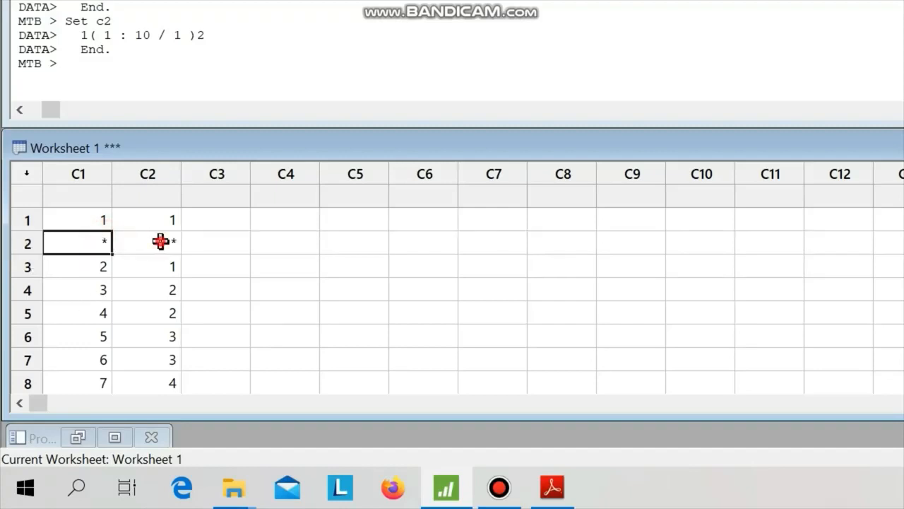
# Step: Delete the whole of row 2, which holds only missing values, from the worksheet
pyautogui.click(161, 242)
pyautogui.click(80, 244)
pyautogui.click(29, 244)
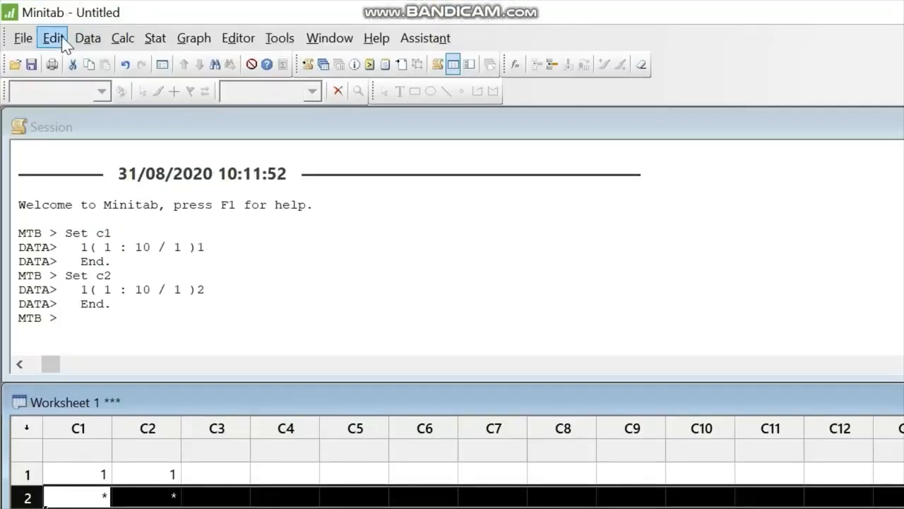
pyautogui.click(64, 39)
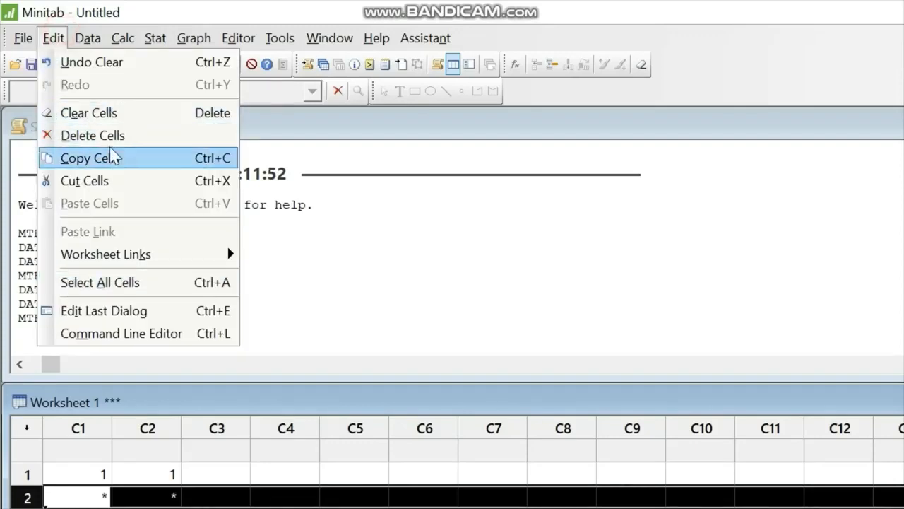
pyautogui.click(156, 139)
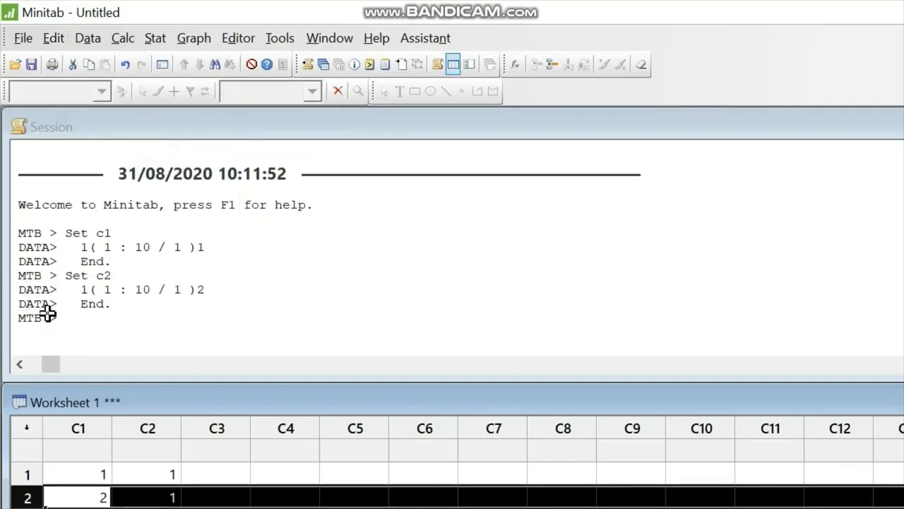
pyautogui.click(221, 310)
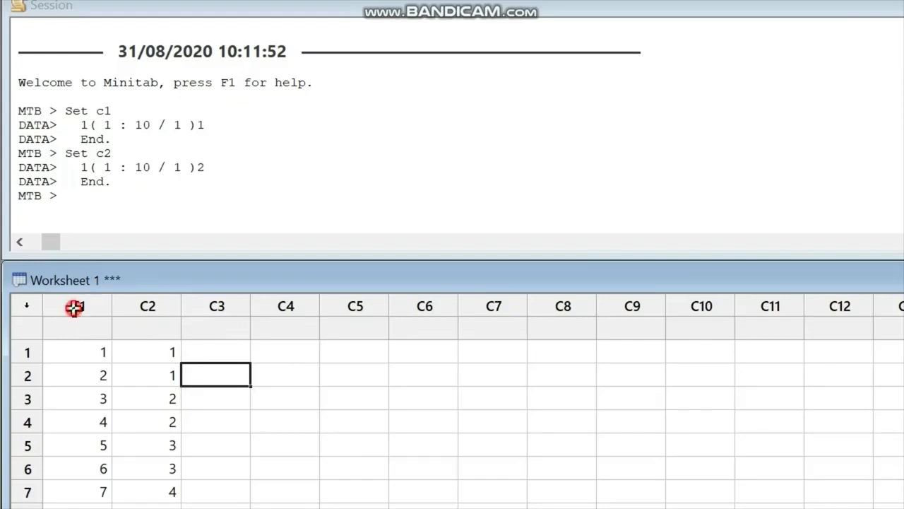
# Step: Copy the data of column C1 into column C3
pyautogui.click(74, 307)
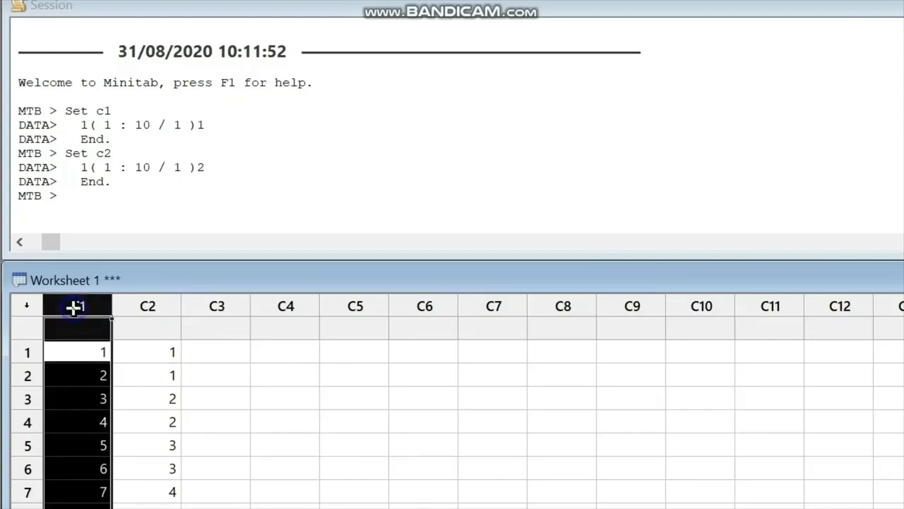
pyautogui.rightClick(74, 307)
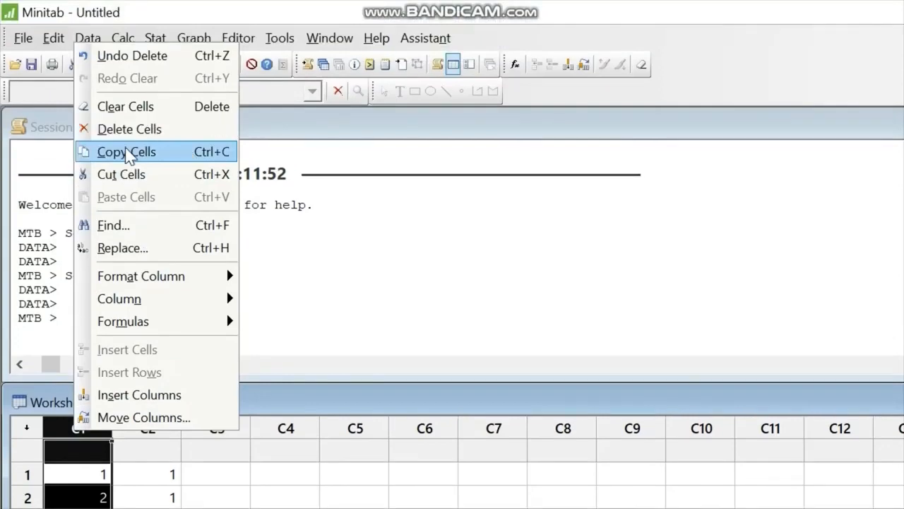
pyautogui.click(127, 152)
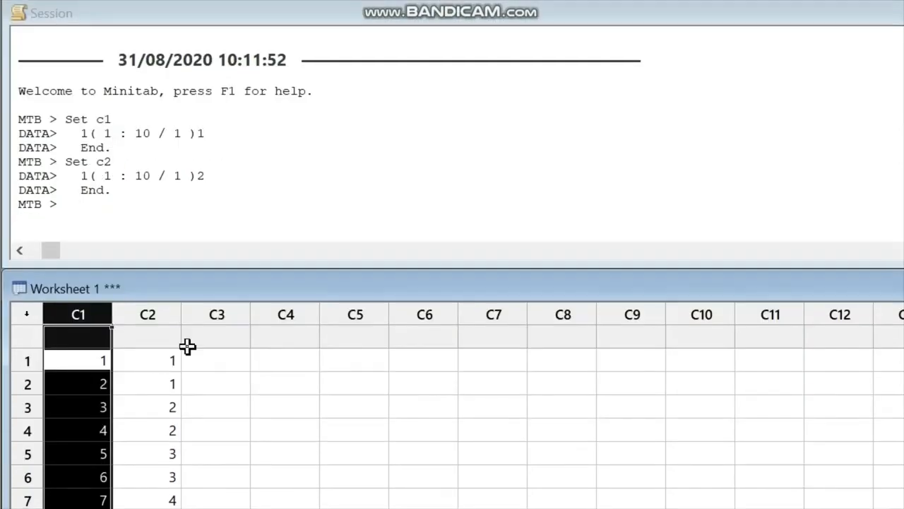
pyautogui.click(218, 315)
pyautogui.rightClick(217, 319)
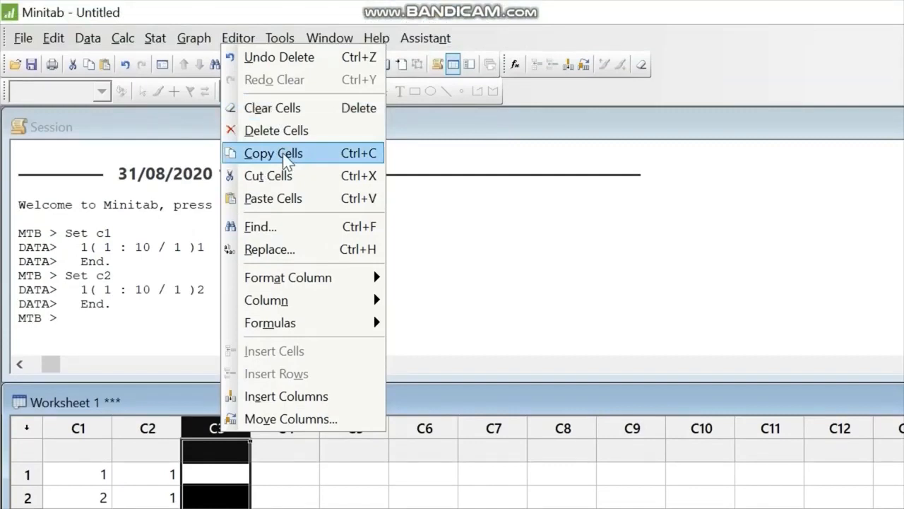
pyautogui.click(273, 198)
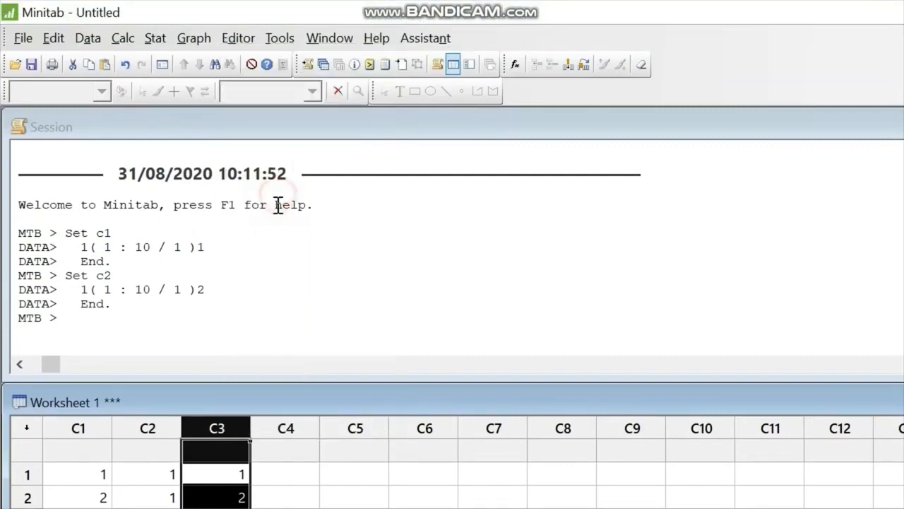
pyautogui.click(285, 497)
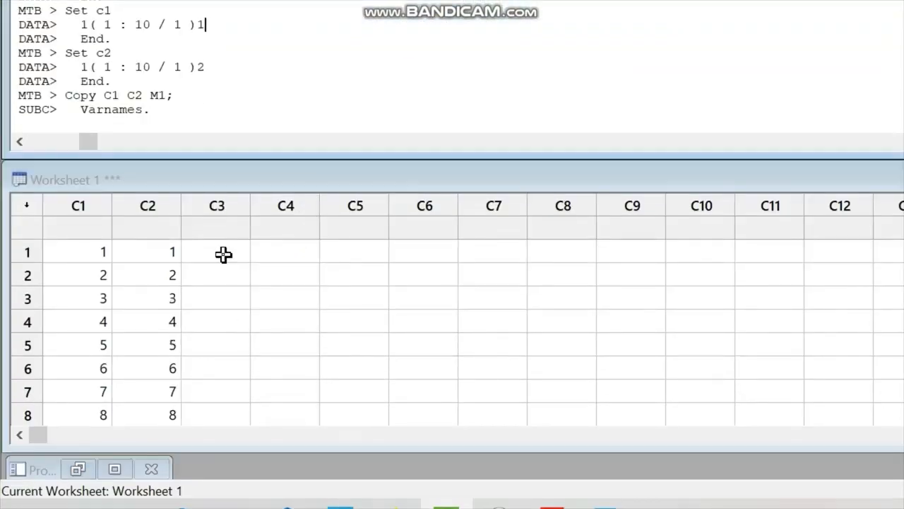
# Step: Name column C1 x and column C2 y
pyautogui.click(66, 232)
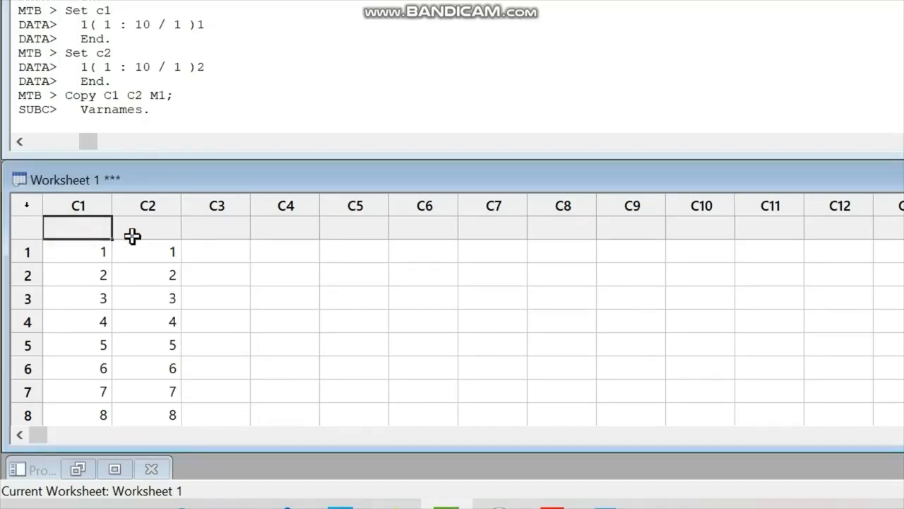
pyautogui.moveTo(148, 231); pyautogui.dragTo(141, 250)
pyautogui.click(215, 236)
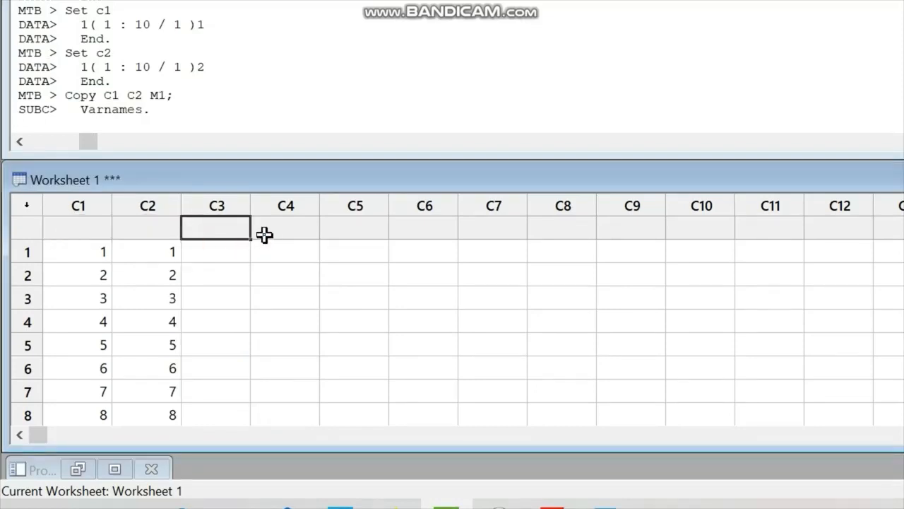
pyautogui.click(84, 233)
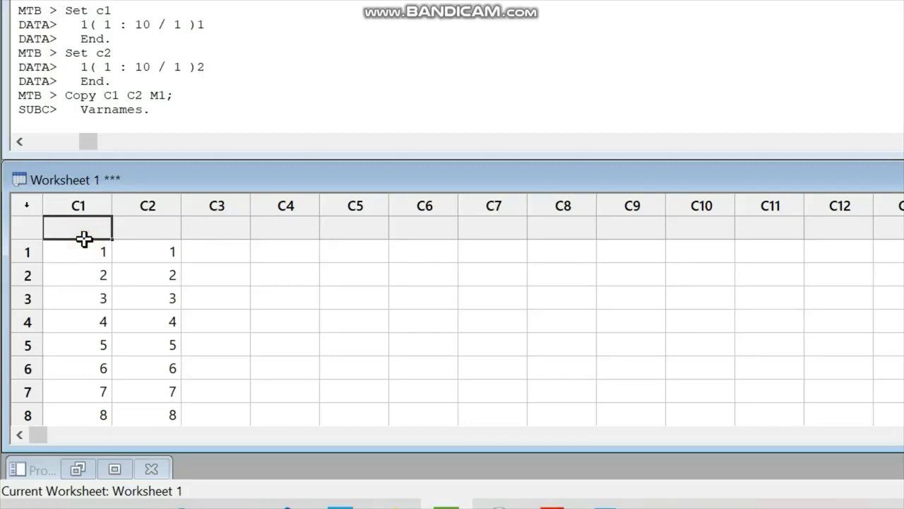
pyautogui.write('x')
pyautogui.press('Tab')
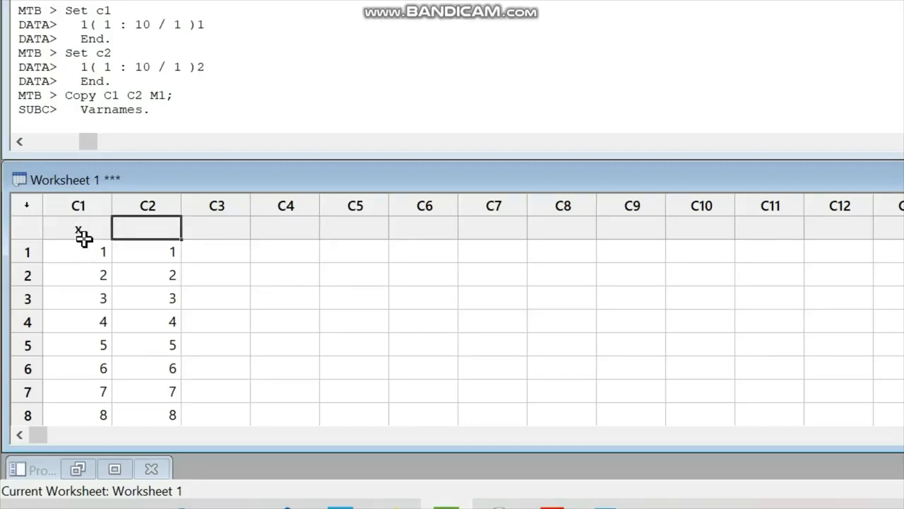
pyautogui.write('y')
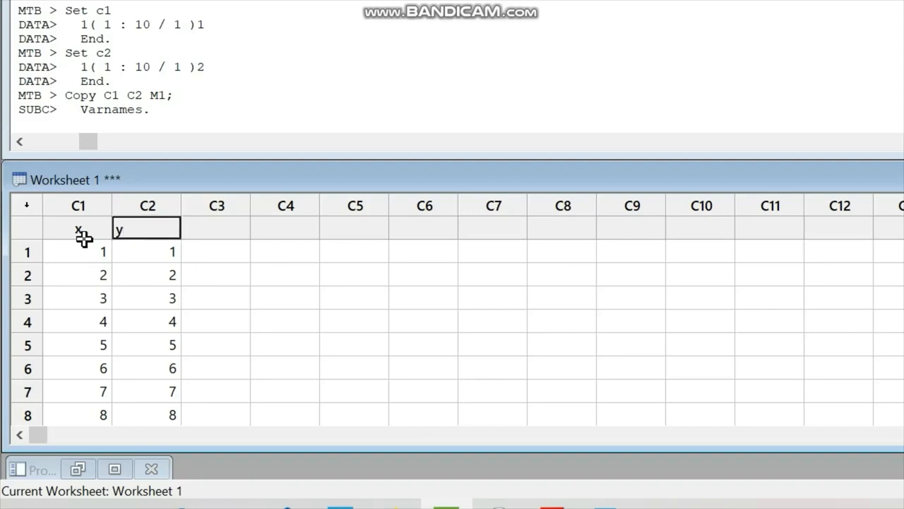
pyautogui.click(226, 256)
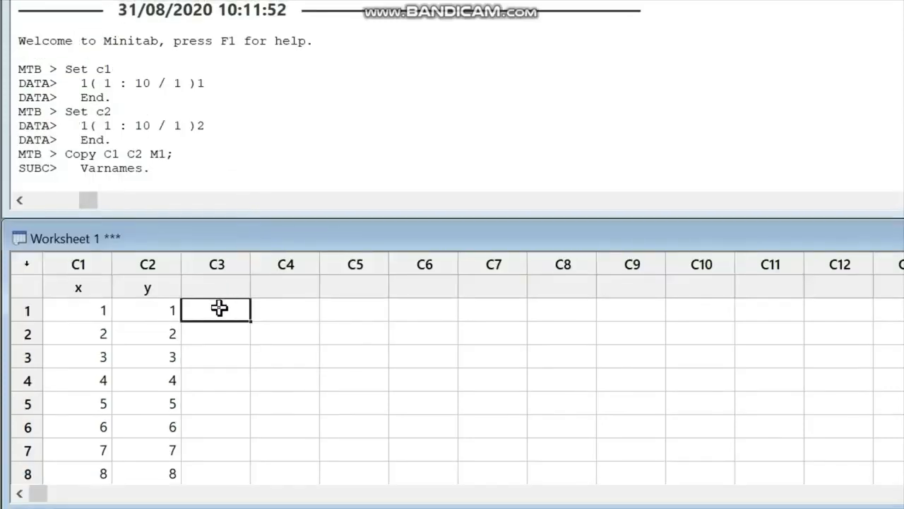
# Step: Enter the text values merah, kuning and hijau in rows 1 to 3 of column C4
pyautogui.click(293, 315)
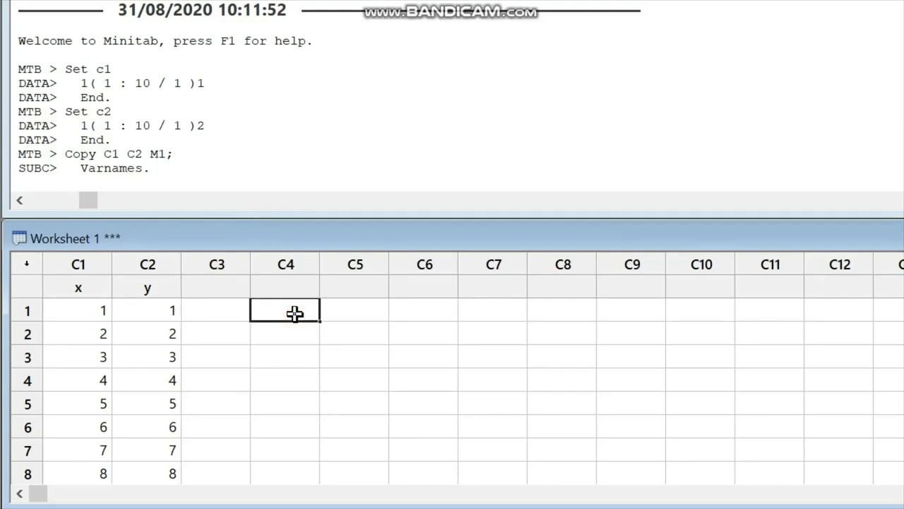
pyautogui.write('merah')
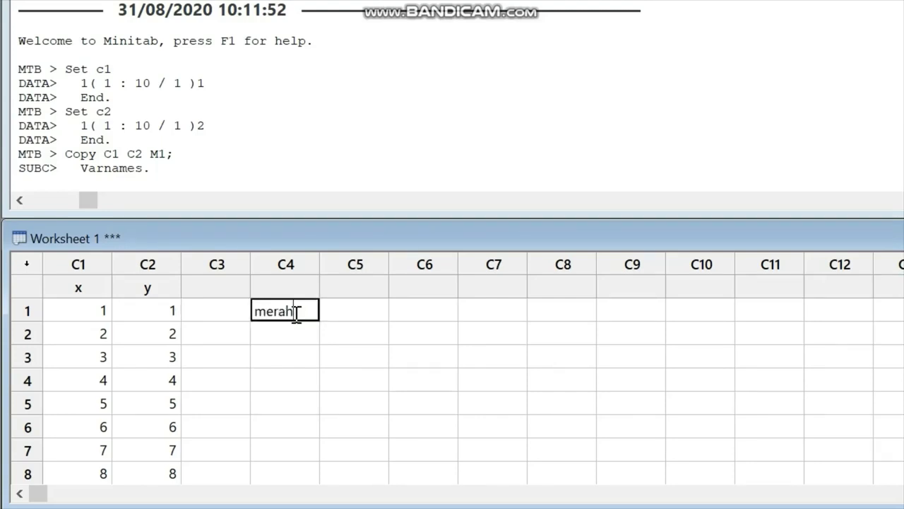
pyautogui.press('Return')
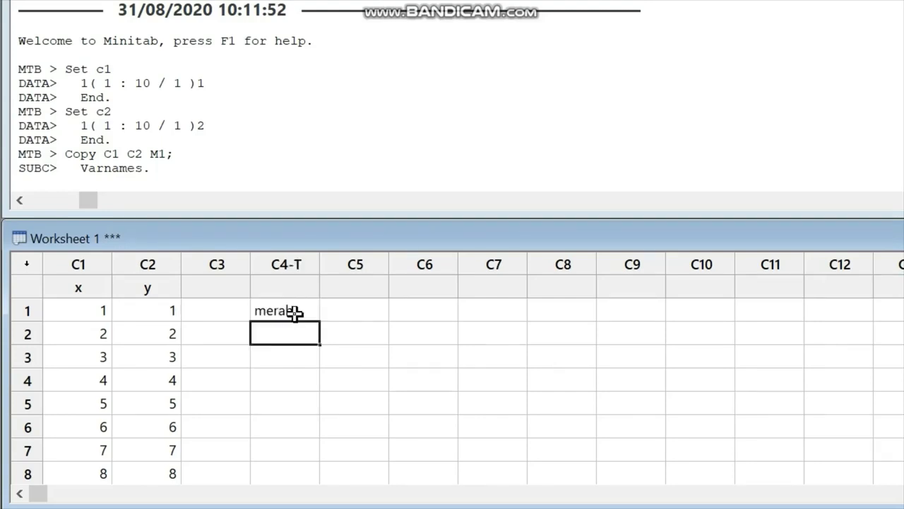
pyautogui.write('kuning')
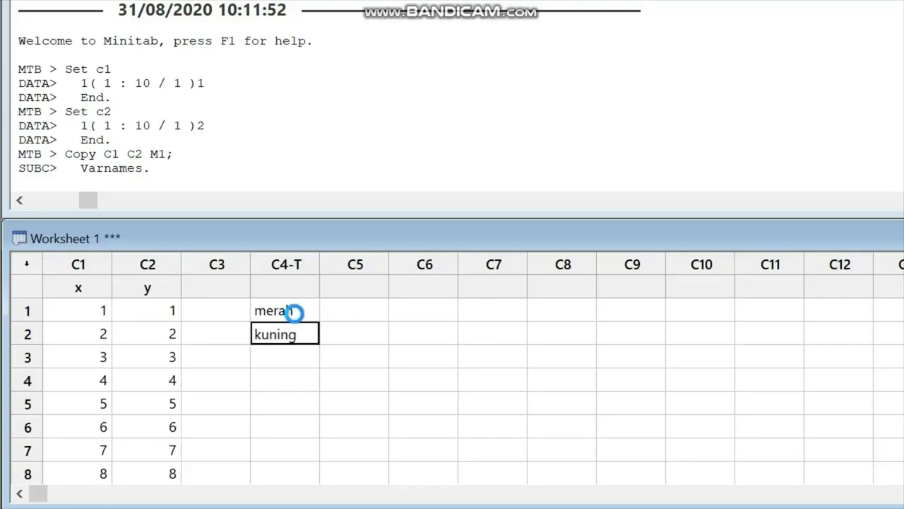
pyautogui.press('Return')
pyautogui.write('hijau')
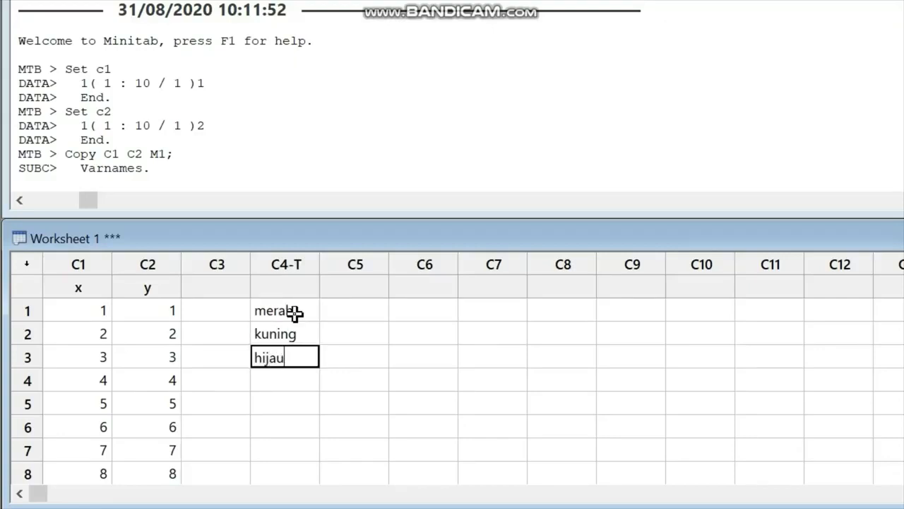
pyautogui.press('Return')
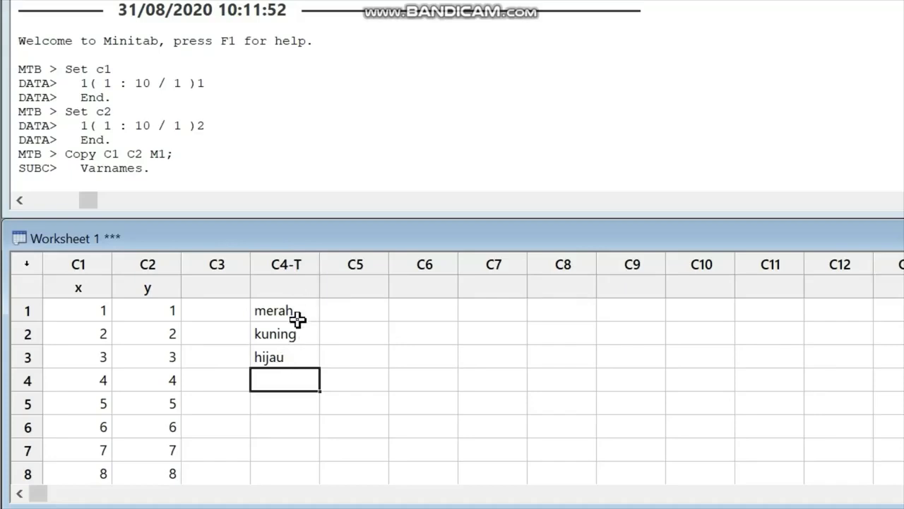
# Step: Enter the date 2/05/2020 in row 1 of column C5
pyautogui.click(346, 311)
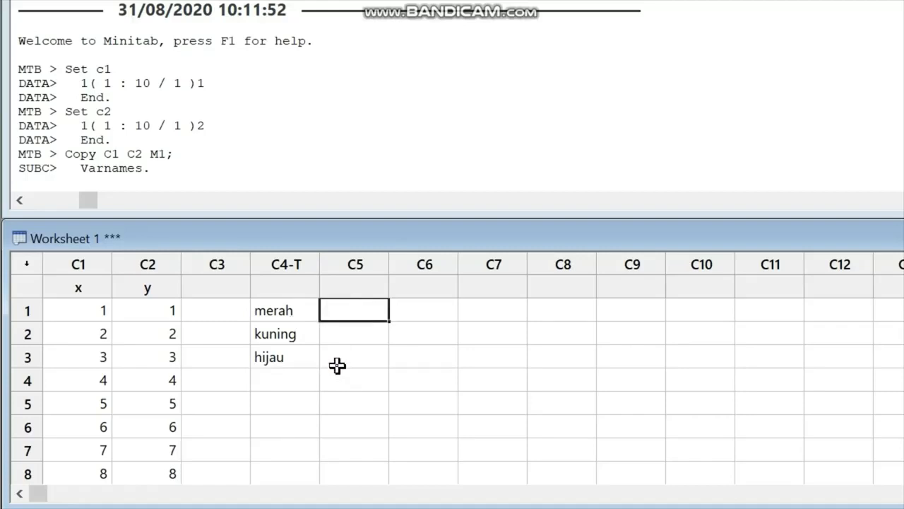
pyautogui.write('2/05')
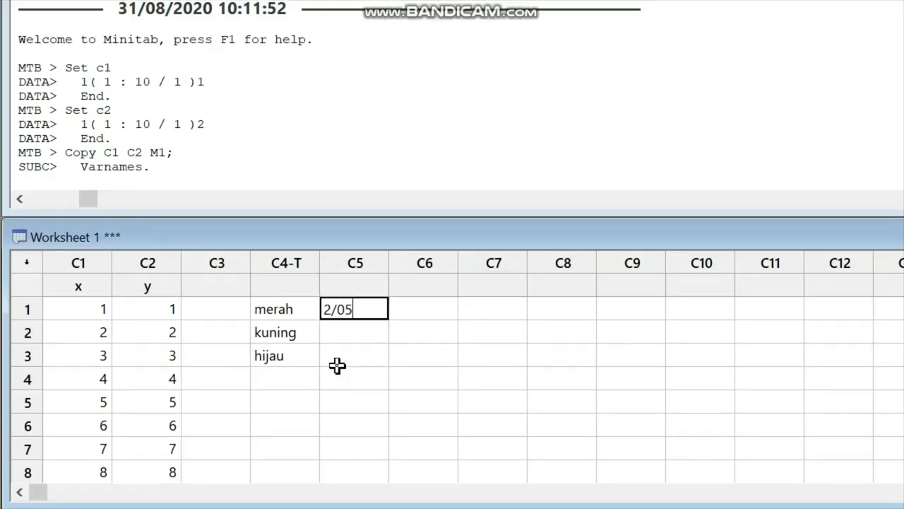
pyautogui.write('/2020')
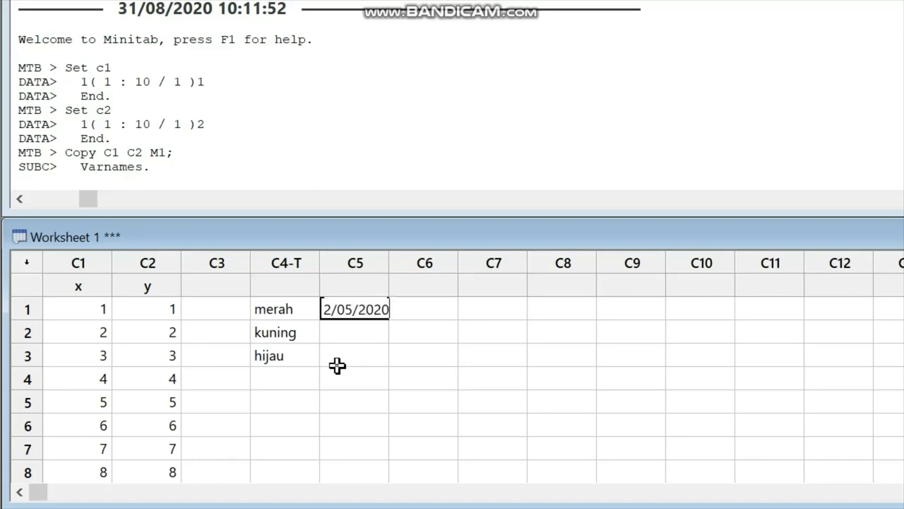
pyautogui.press('Return')
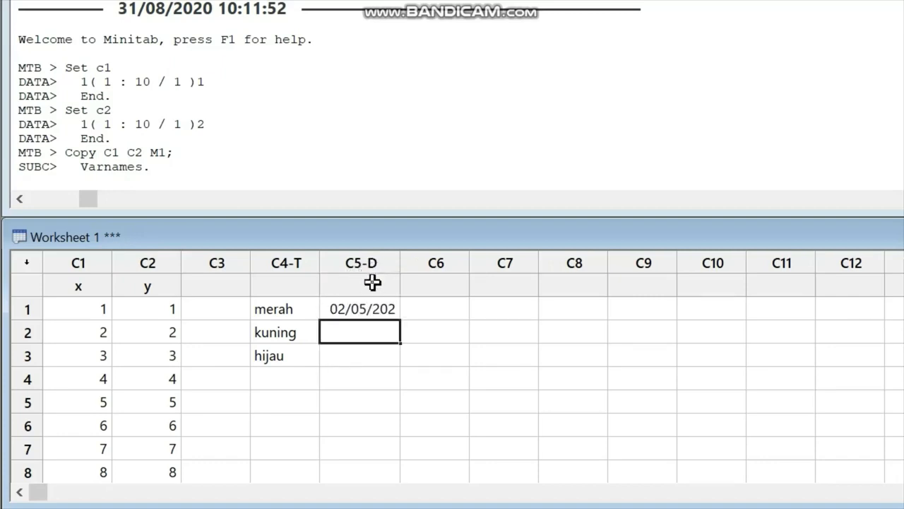
pyautogui.click(374, 333)
pyautogui.click(434, 318)
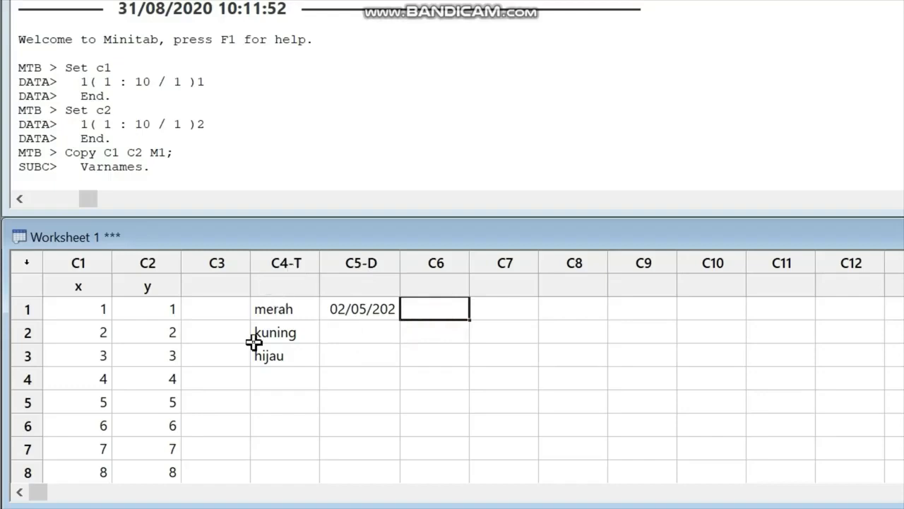
# Step: Try clearing the three text entries in column C4 and undo the deletion
pyautogui.click(274, 310)
pyautogui.moveTo(275, 344); pyautogui.dragTo(274, 363)
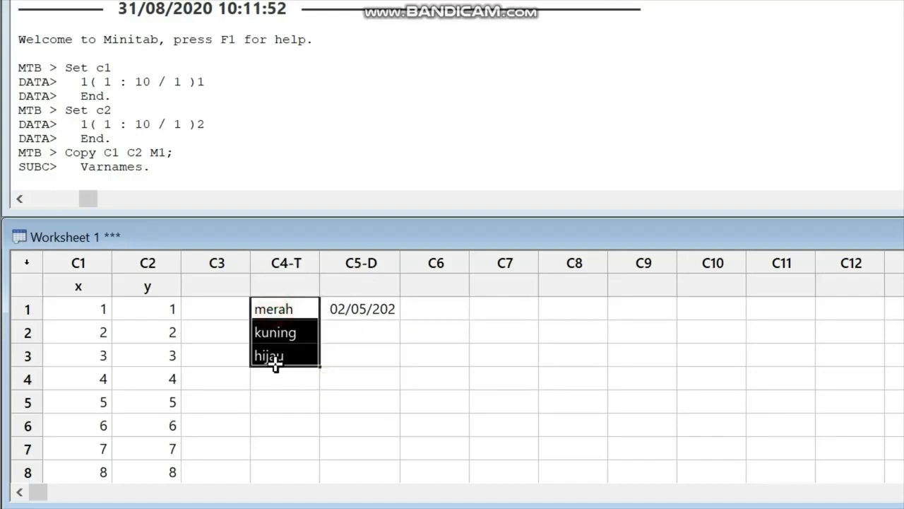
pyautogui.press('Delete')
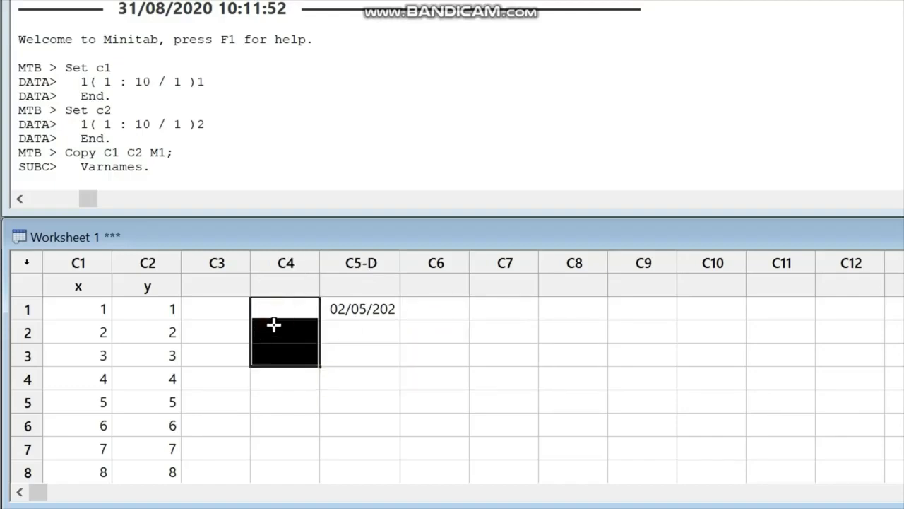
pyautogui.hotkey('ctrl', 'z')
# Step: Replace the column C4 entries in rows 2 to 4 with 2, 3 and 4
pyautogui.click(274, 324)
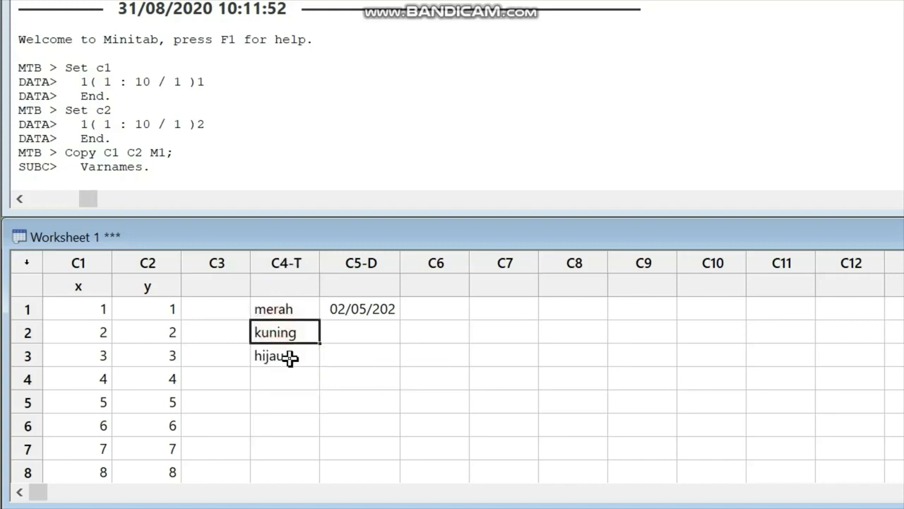
pyautogui.press('Delete')
pyautogui.write('2')
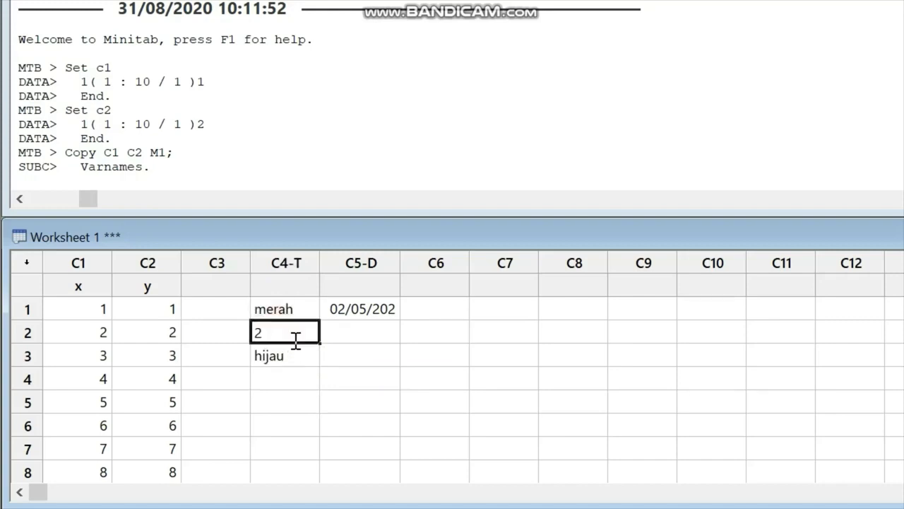
pyautogui.press('Tab')
pyautogui.click(294, 340)
pyautogui.press('Return')
pyautogui.write('3')
pyautogui.press('Return')
pyautogui.write('4')
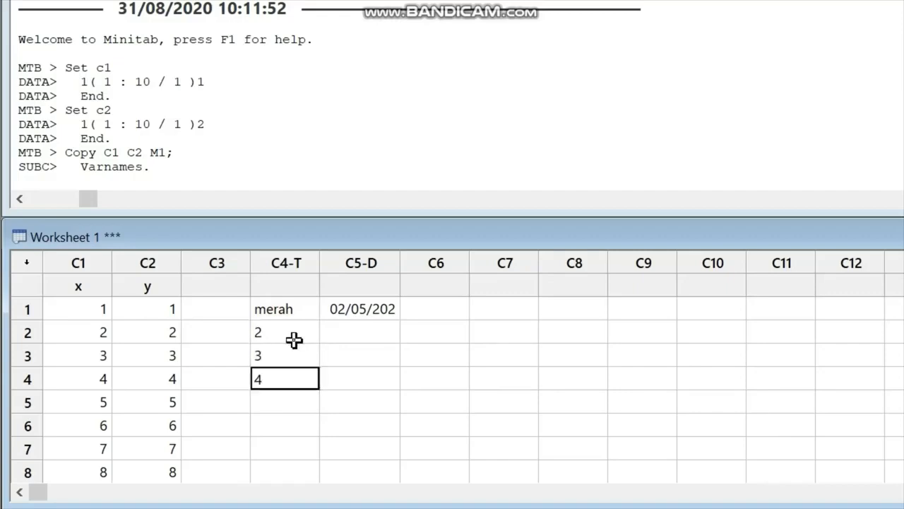
# Step: Replace the text merah in row 1 of column C4 with 2
pyautogui.click(284, 305)
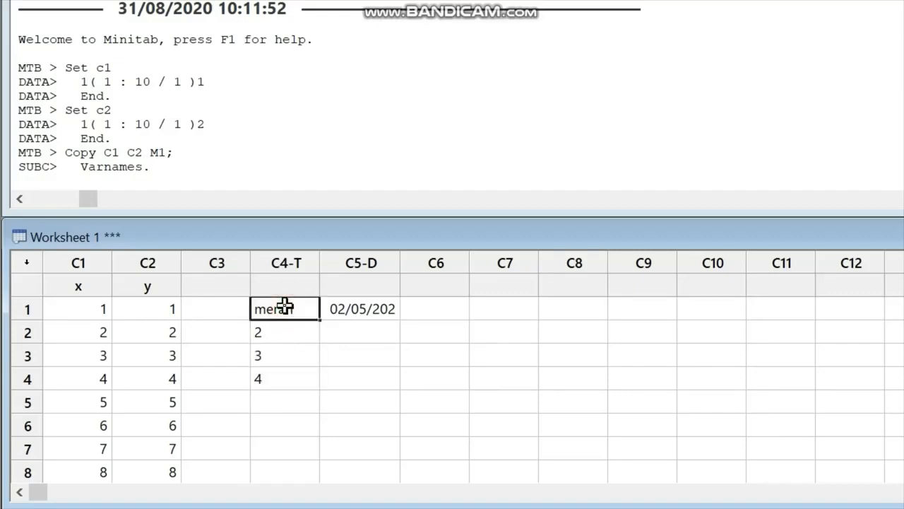
pyautogui.write('2')
pyautogui.press('Return')
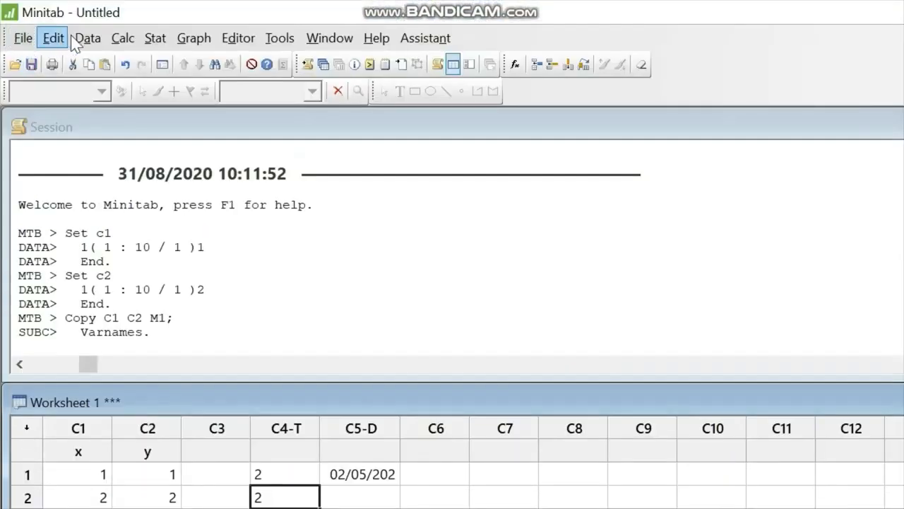
# Step: Convert text column C4 to numeric and store the converted values in column C6
pyautogui.click(82, 38)
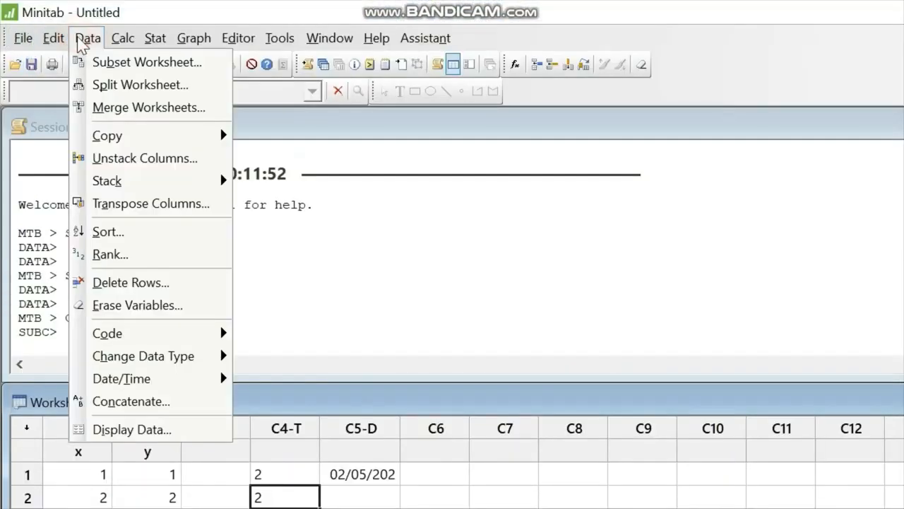
pyautogui.moveTo(202, 358)
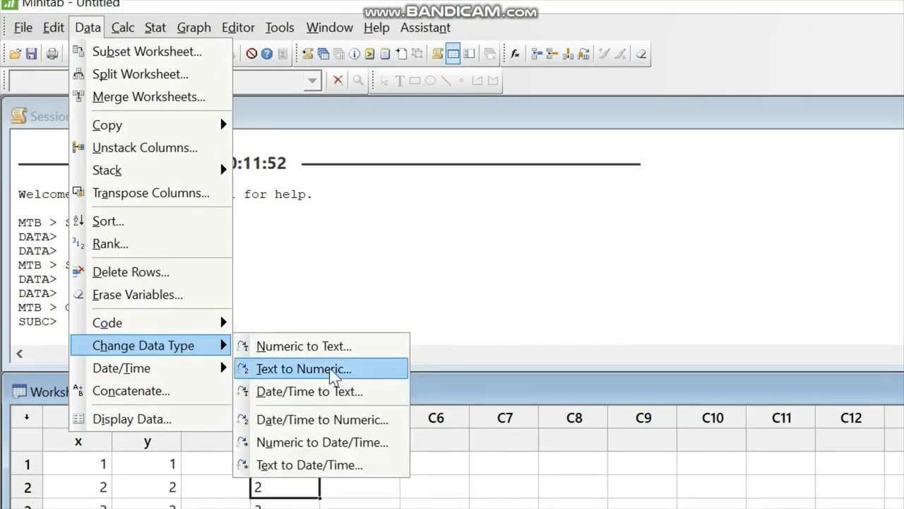
pyautogui.click(338, 380)
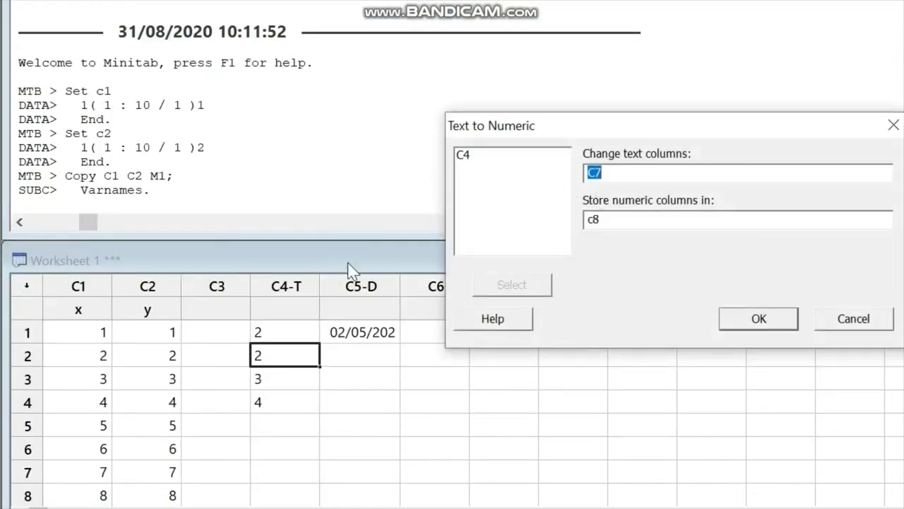
pyautogui.doubleClick(627, 174)
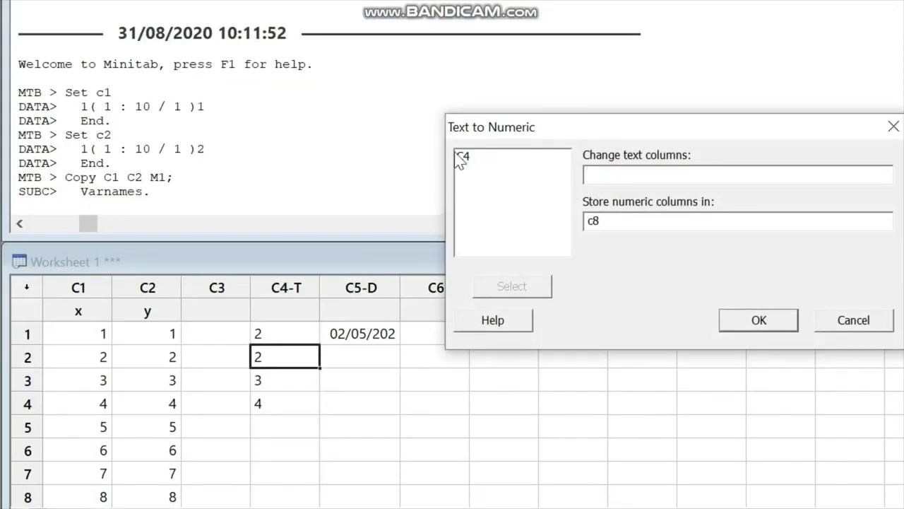
pyautogui.doubleClick(463, 157)
pyautogui.click(618, 221)
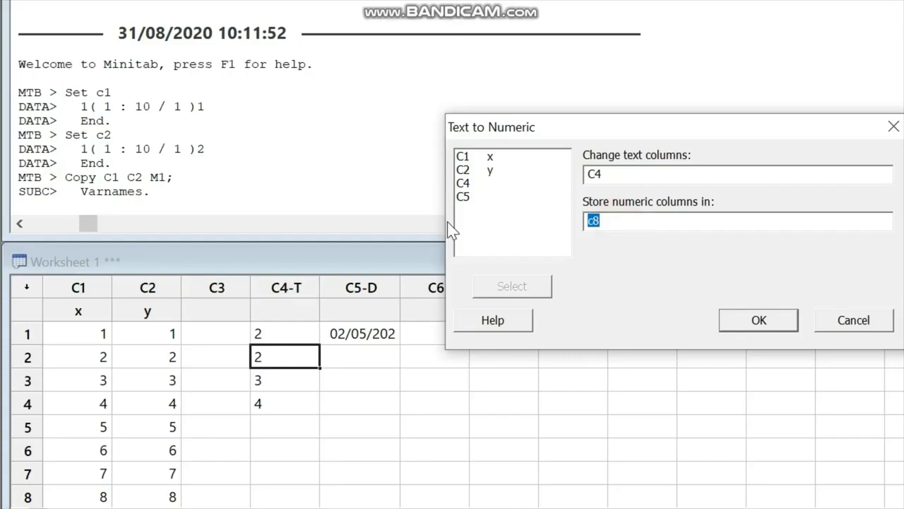
pyautogui.write('c')
pyautogui.press('Return')
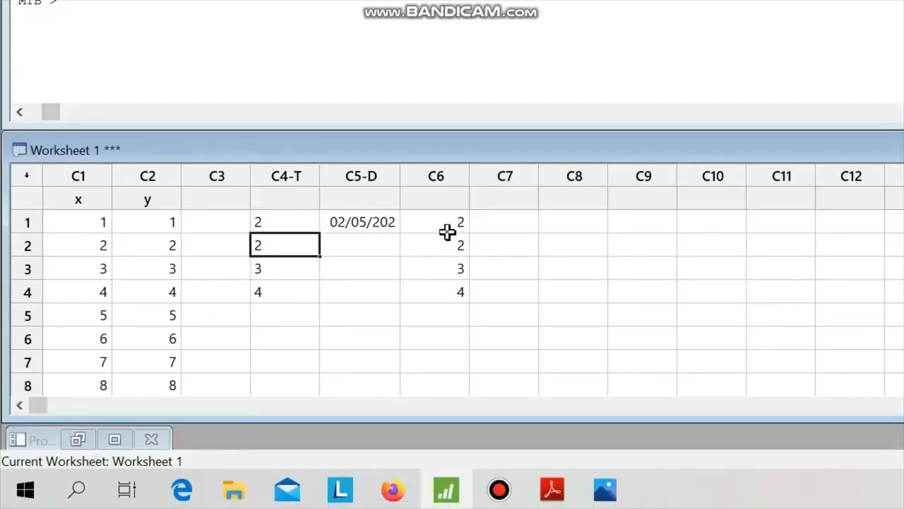
pyautogui.click(450, 223)
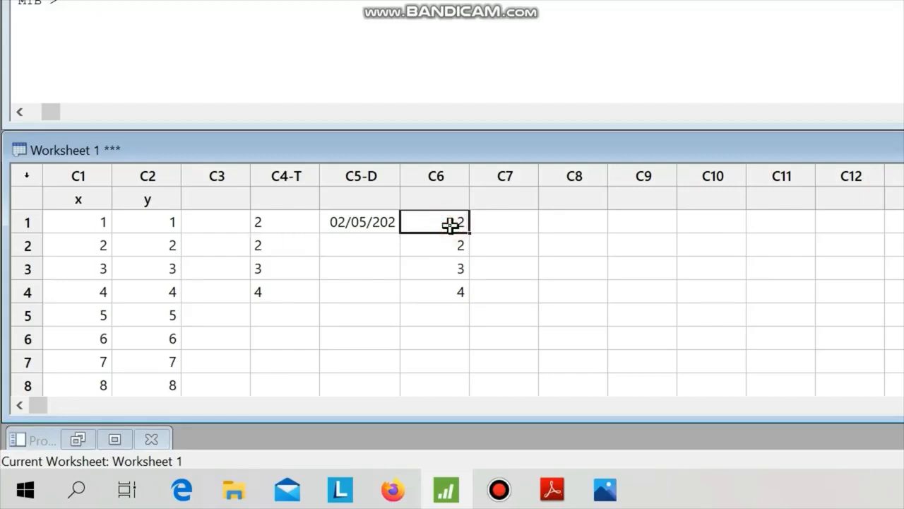
pyautogui.click(275, 228)
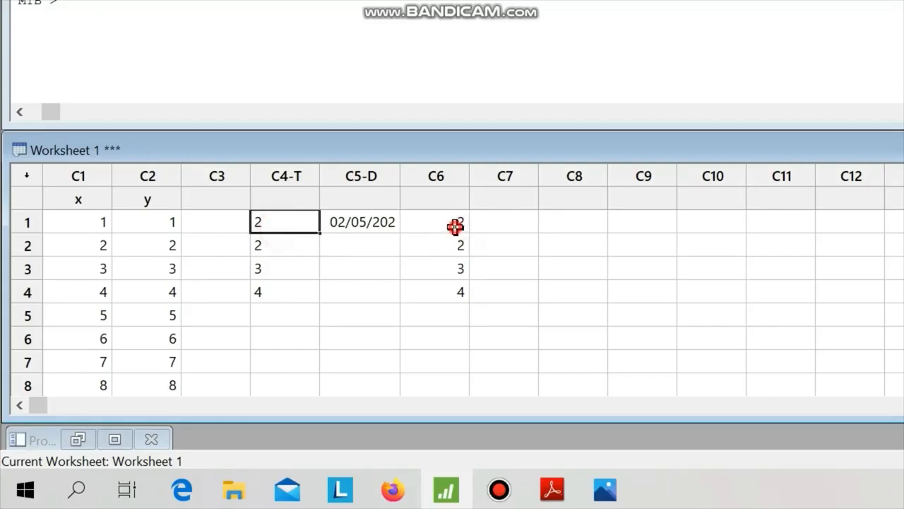
pyautogui.click(454, 225)
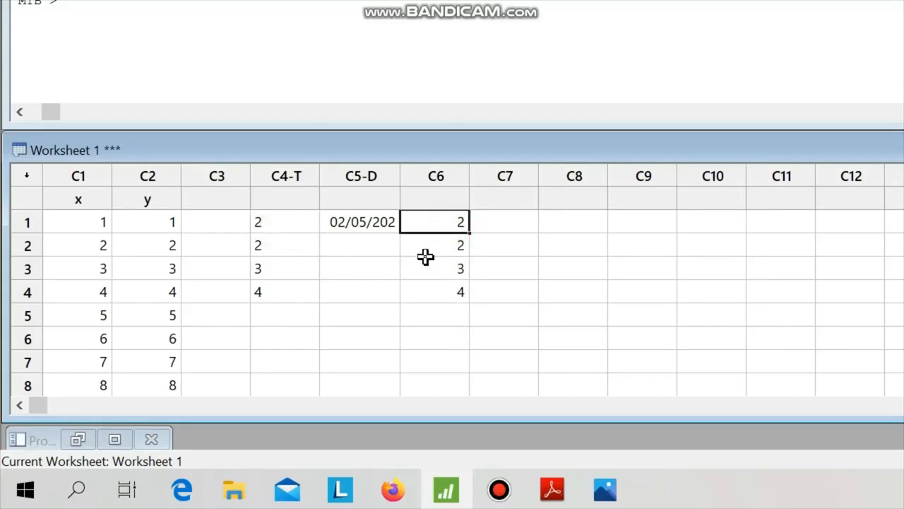
# Step: Delete columns C4 through C6 from the worksheet
pyautogui.moveTo(293, 176); pyautogui.dragTo(417, 172)
pyautogui.press('Delete')
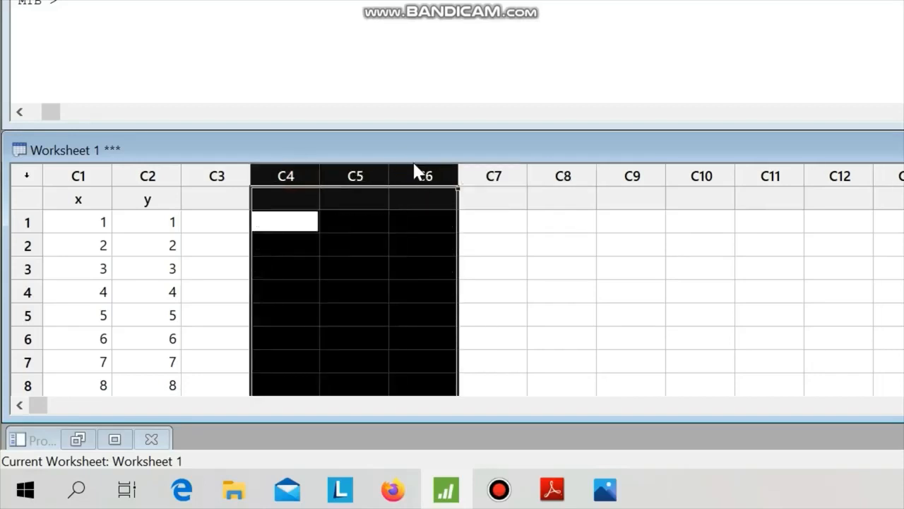
pyautogui.click(235, 243)
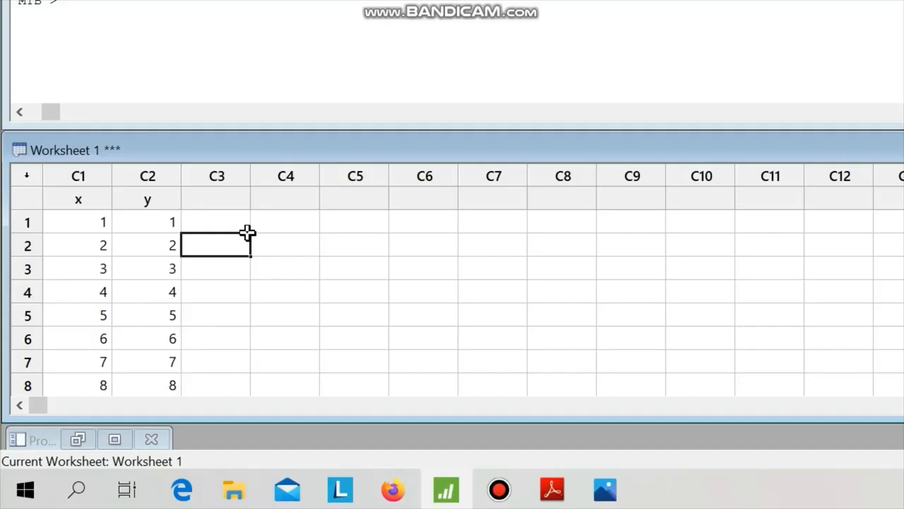
pyautogui.click(218, 222)
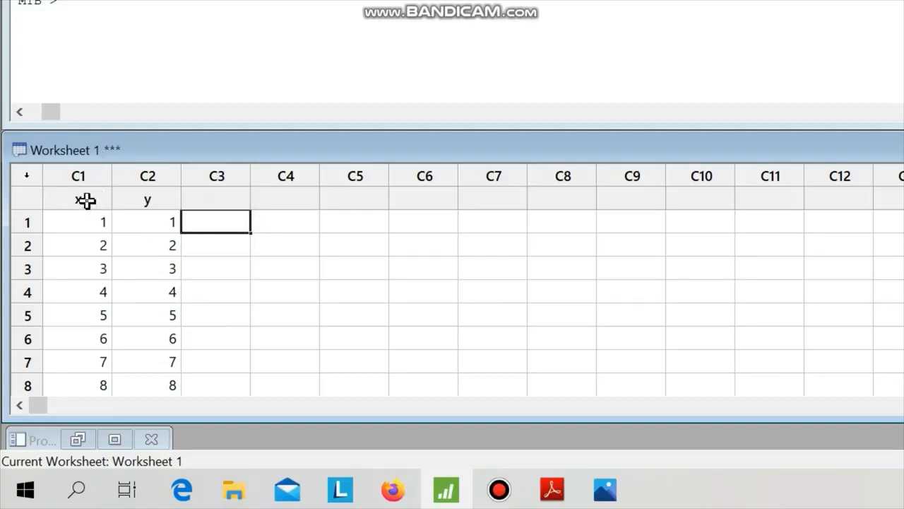
# Step: Copy columns C1 and C2 into matrix M2, keeping the option to name the matrix containing the copied data
pyautogui.moveTo(78, 176); pyautogui.dragTo(170, 192)
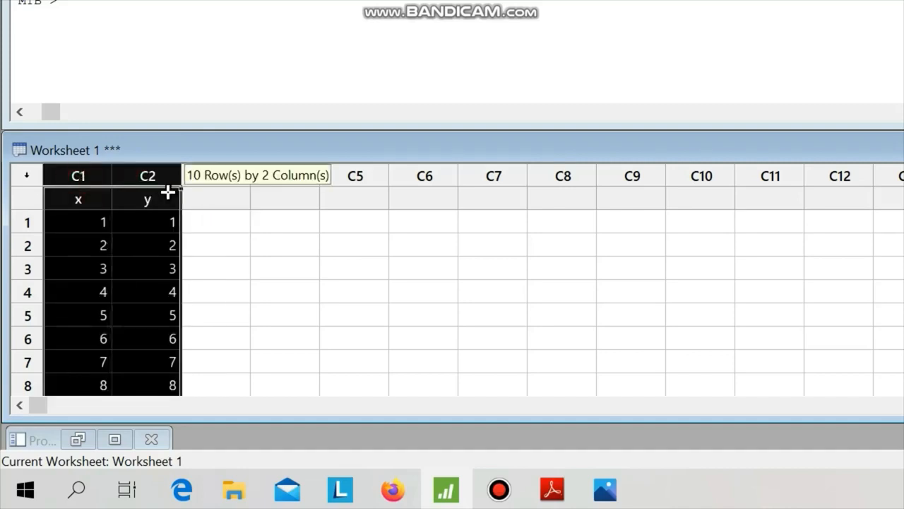
pyautogui.click(209, 224)
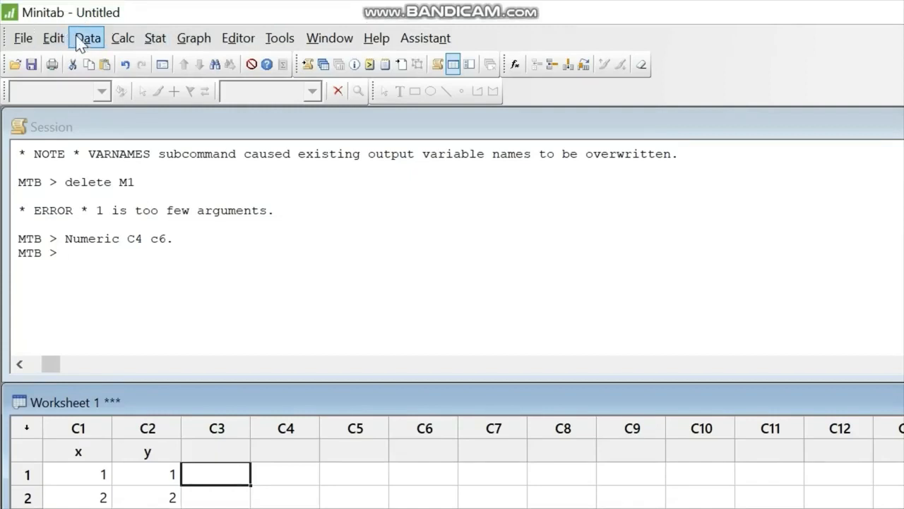
pyautogui.click(79, 40)
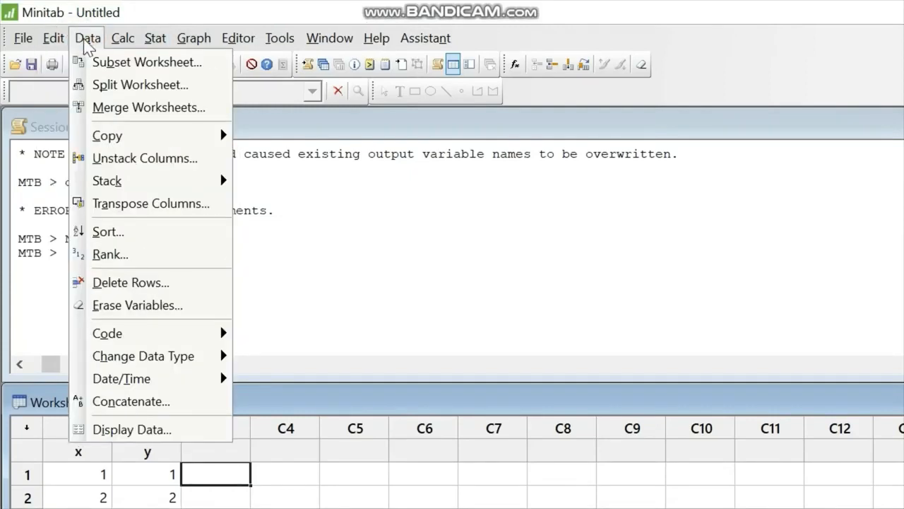
pyautogui.moveTo(176, 141)
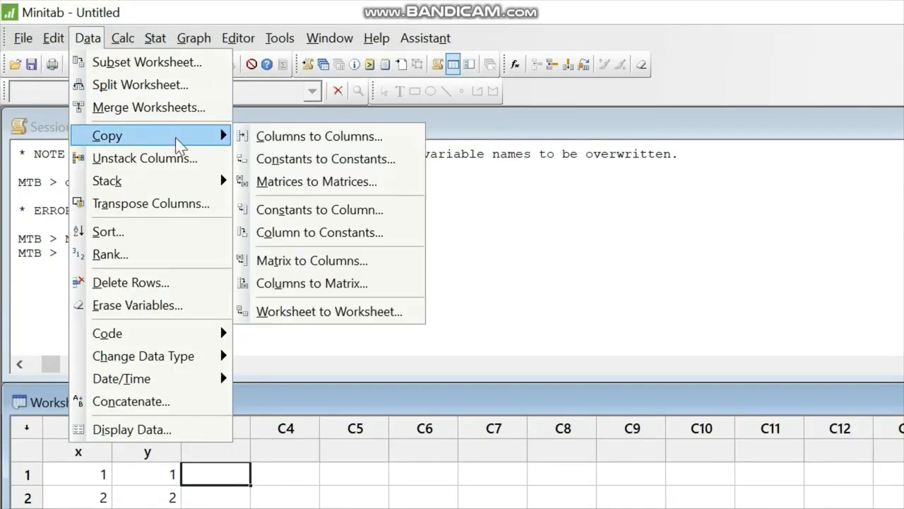
pyautogui.click(336, 283)
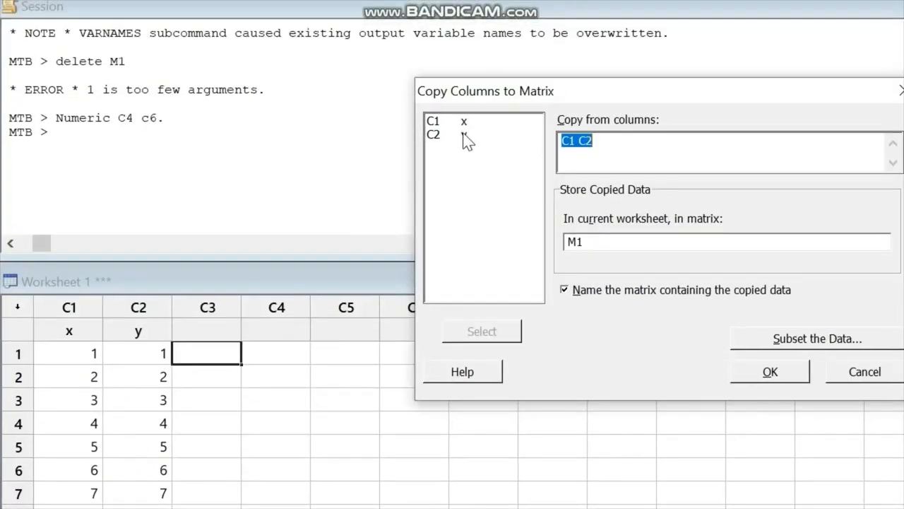
pyautogui.click(593, 144)
pyautogui.click(615, 255)
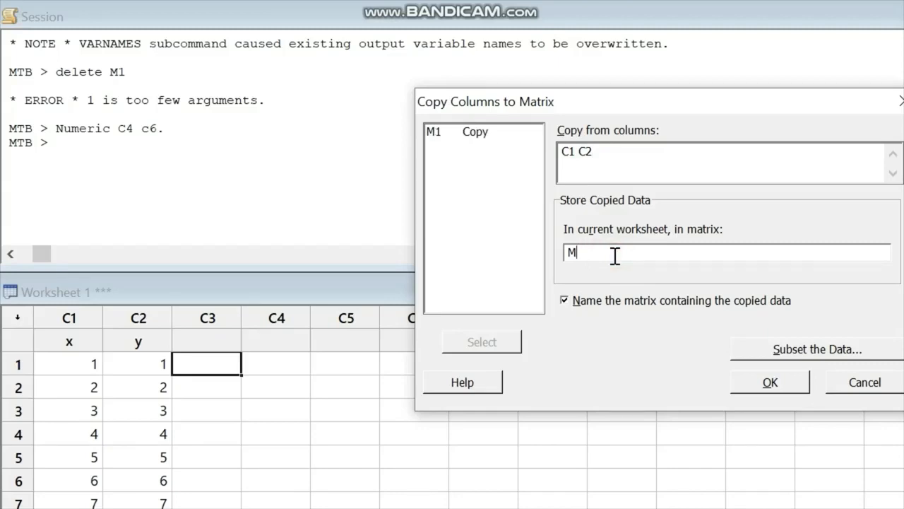
pyautogui.write('2')
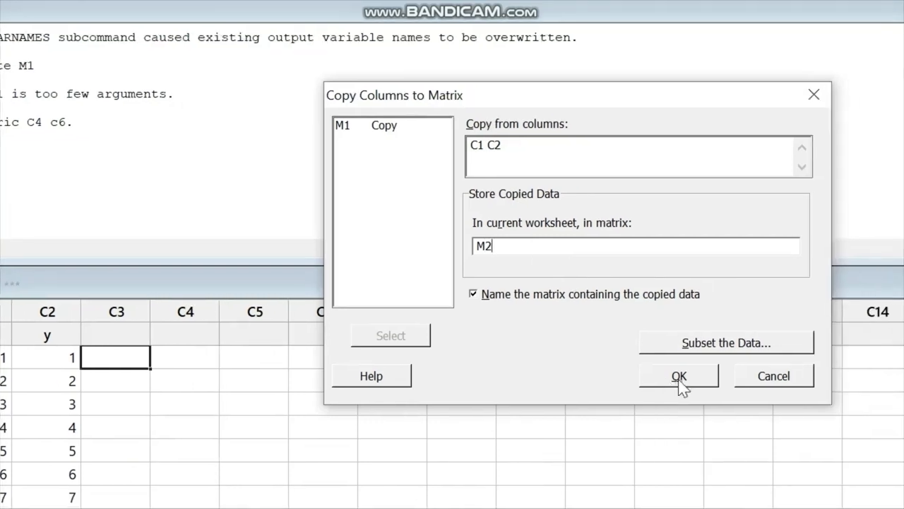
pyautogui.click(679, 377)
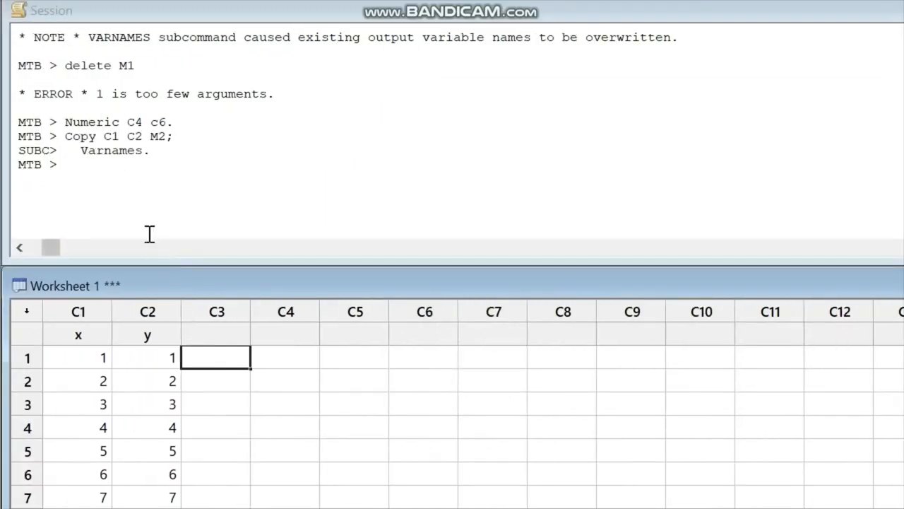
# Step: Print matrix M2 in the Session window with the command print M2 and review its contents
pyautogui.click(101, 170)
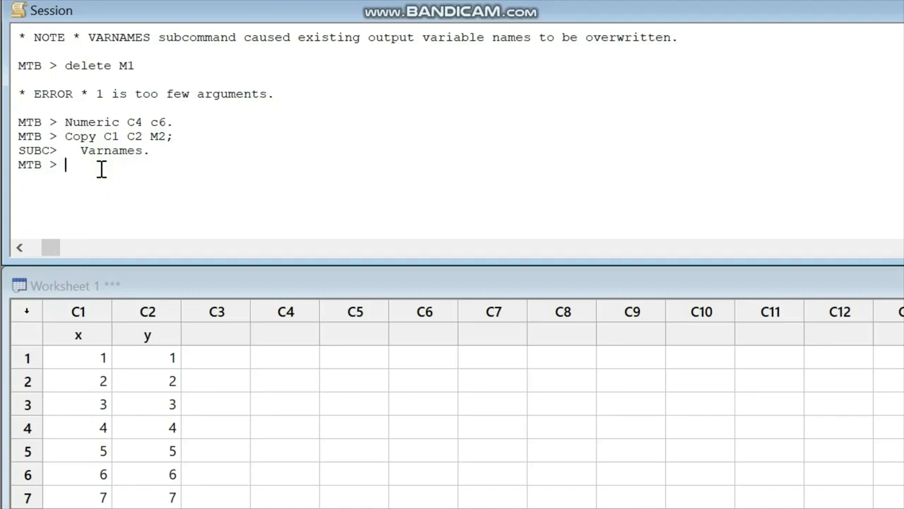
pyautogui.write('print M2')
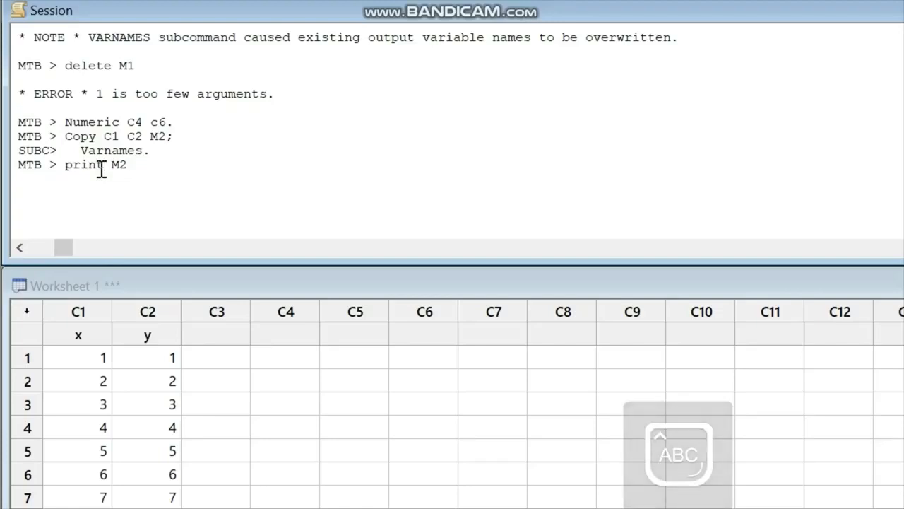
pyautogui.press('Return')
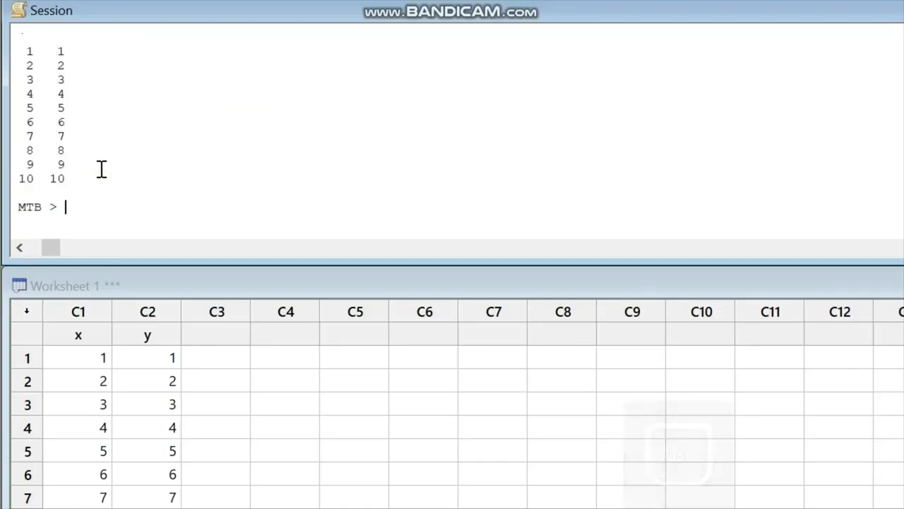
pyautogui.scroll(1, 97, 169)
pyautogui.scroll(-1, 71, 127)
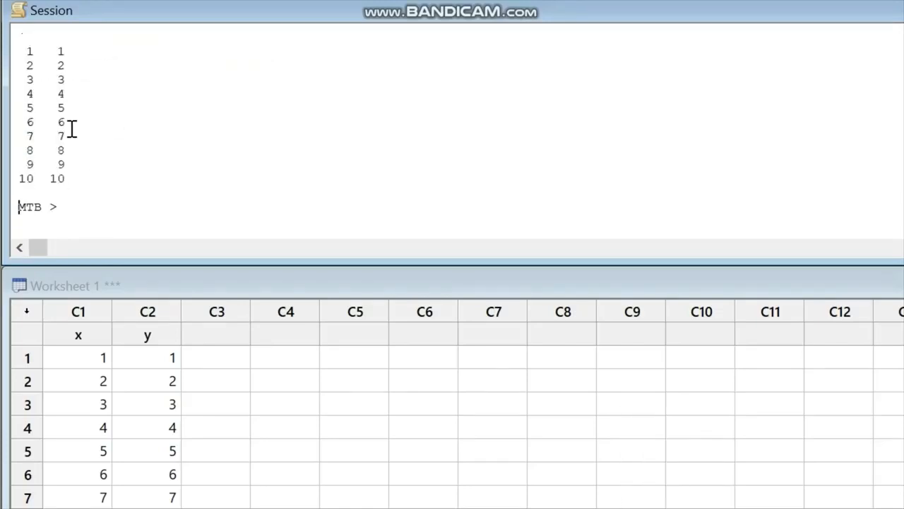
pyautogui.scroll(1, 59, 168)
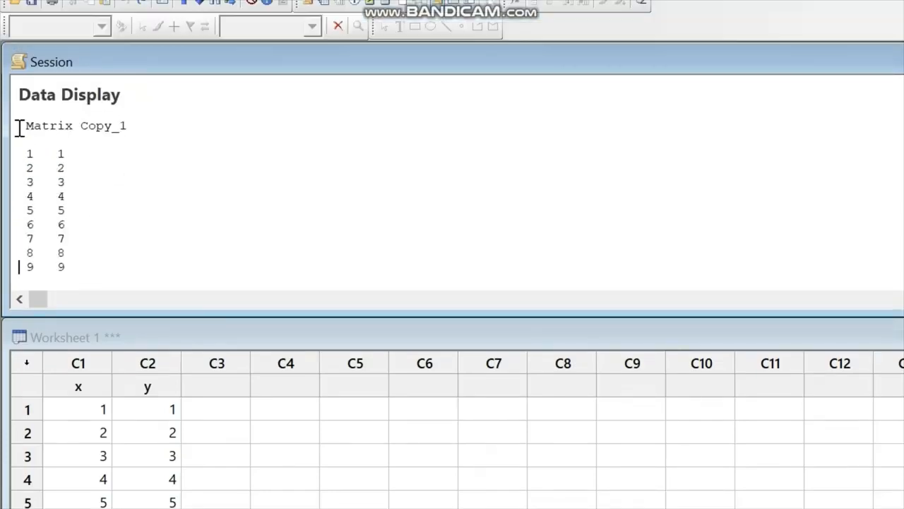
pyautogui.scroll(-1, 22, 127)
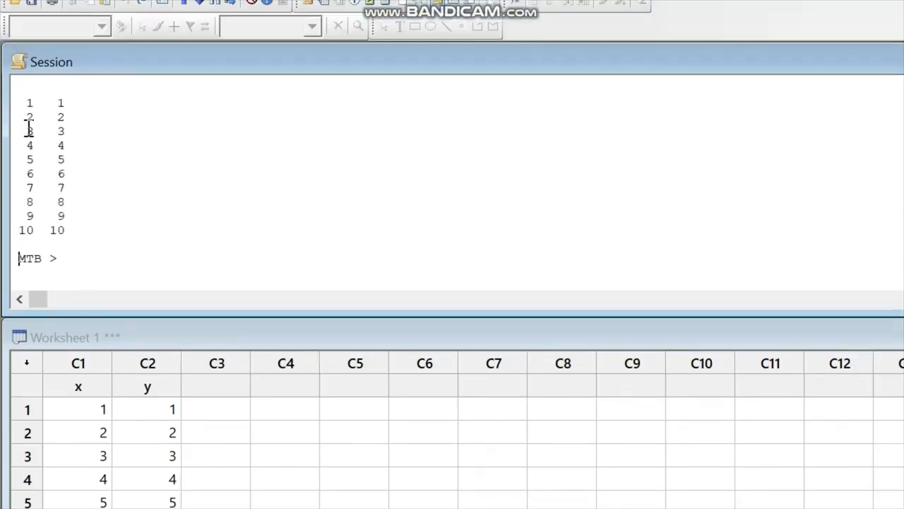
# Step: Name matrix M2 B by running the session command NAME M2 "B"
pyautogui.click(66, 256)
pyautogui.click(67, 259)
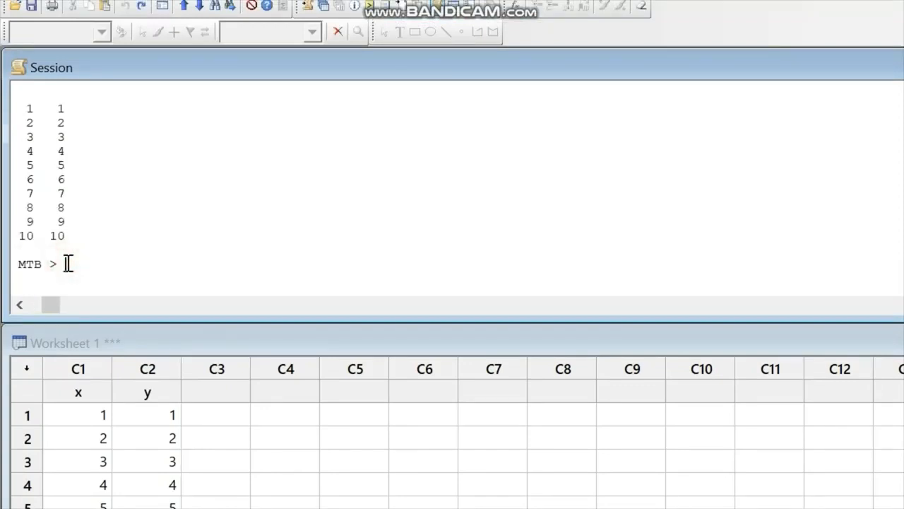
pyautogui.press('capslock')
pyautogui.press('capslock')
pyautogui.write('p')
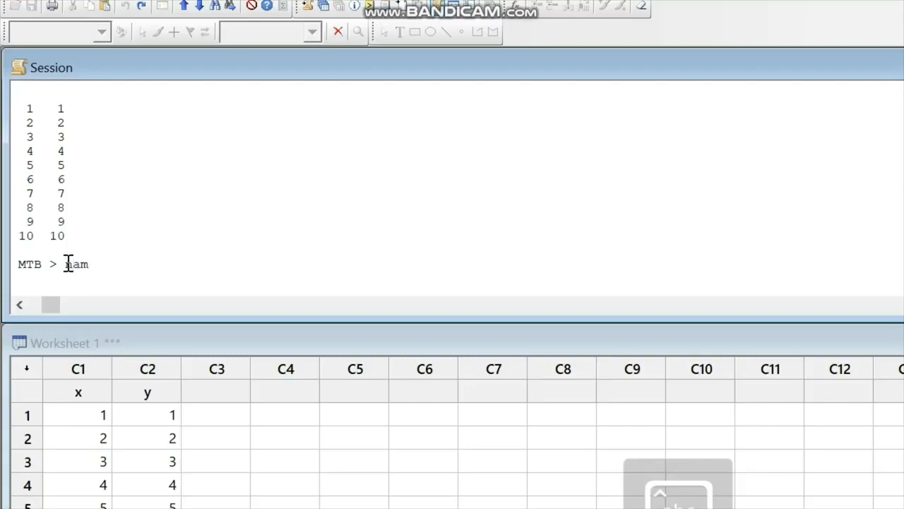
pyautogui.press('BackSpace')
pyautogui.press('BackSpace')
pyautogui.press('BackSpace')
pyautogui.press('capslock')
pyautogui.write('NAME')
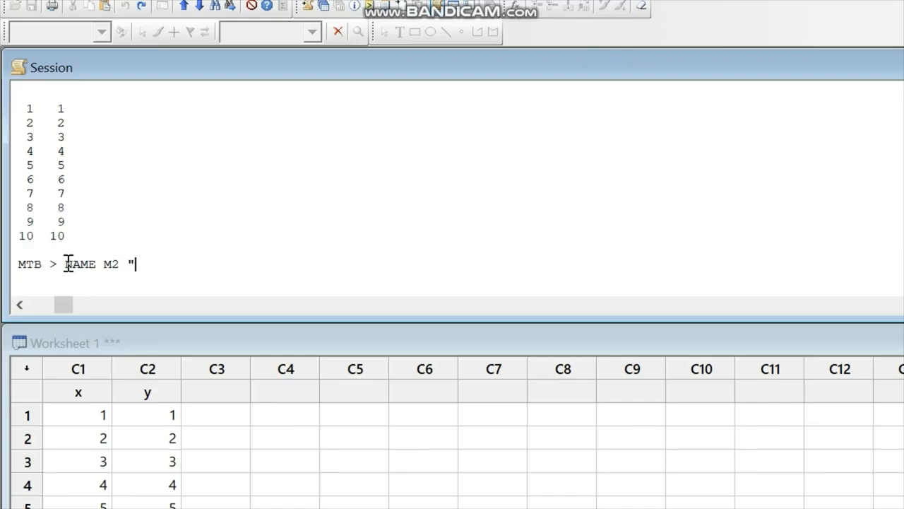
pyautogui.write('M2 "B')
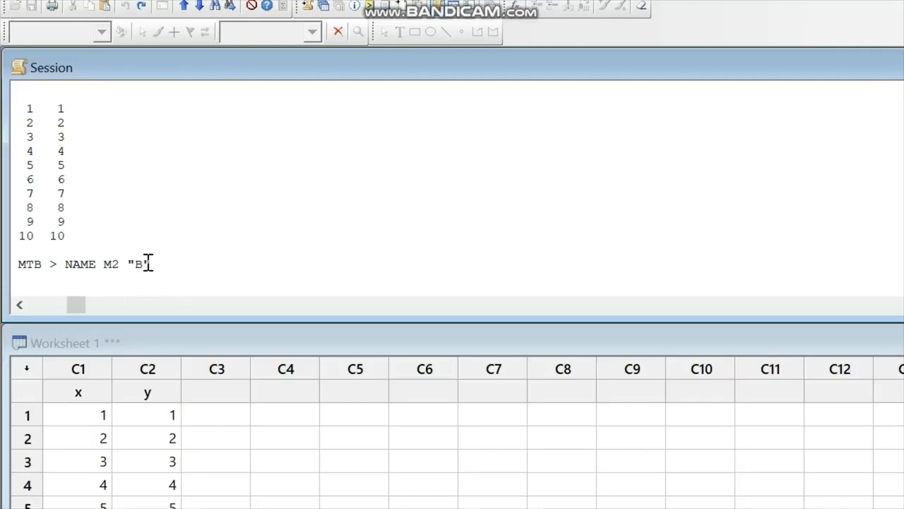
pyautogui.press('Return')
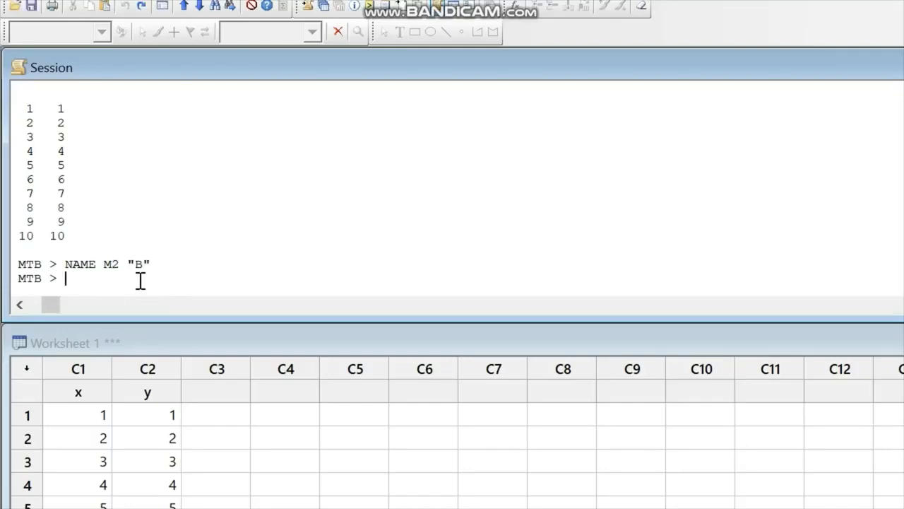
# Step: Display the renamed matrix with the command Print M2 and compare its heading with the earlier printout
pyautogui.write('M')
pyautogui.press('BackSpace')
pyautogui.write('P')
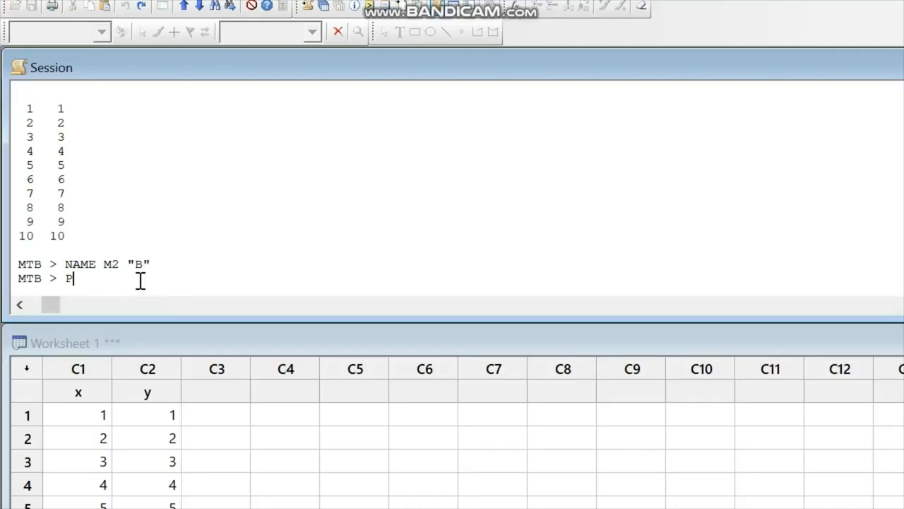
pyautogui.write('rint M')
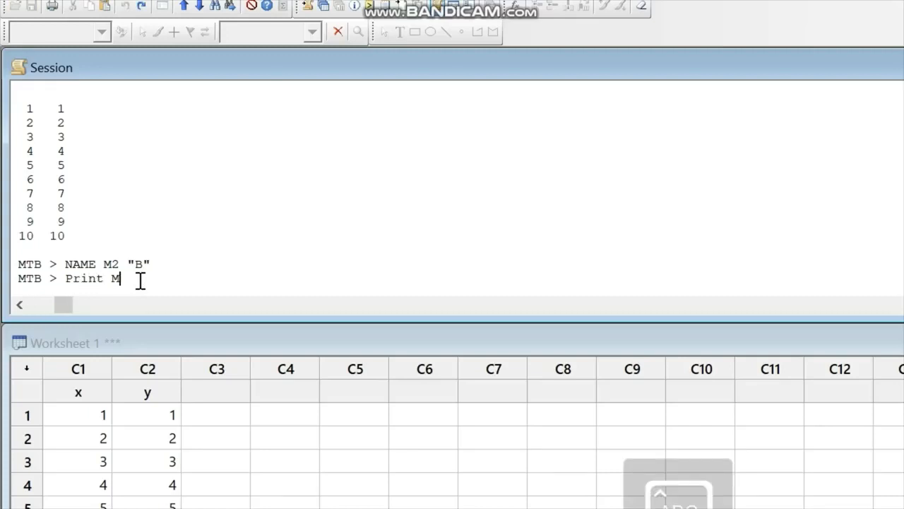
pyautogui.write('2')
pyautogui.press('Return')
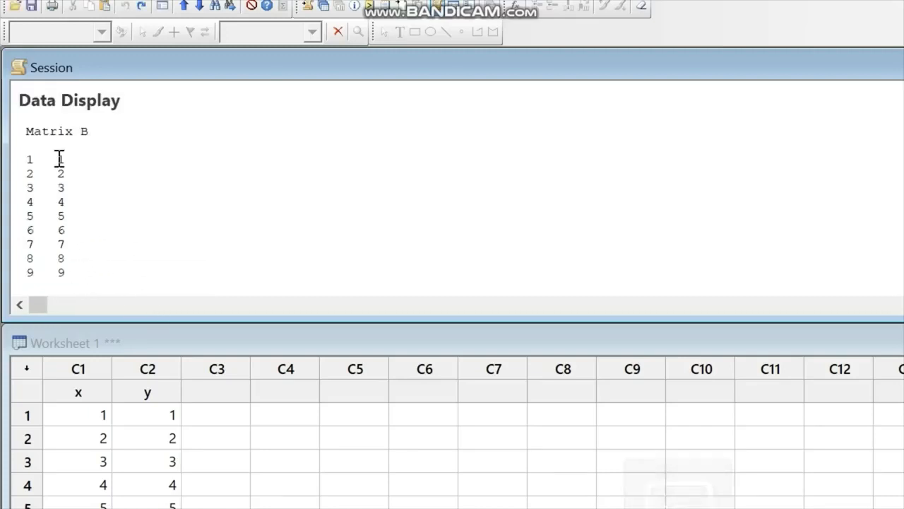
pyautogui.scroll(8, 59, 158)
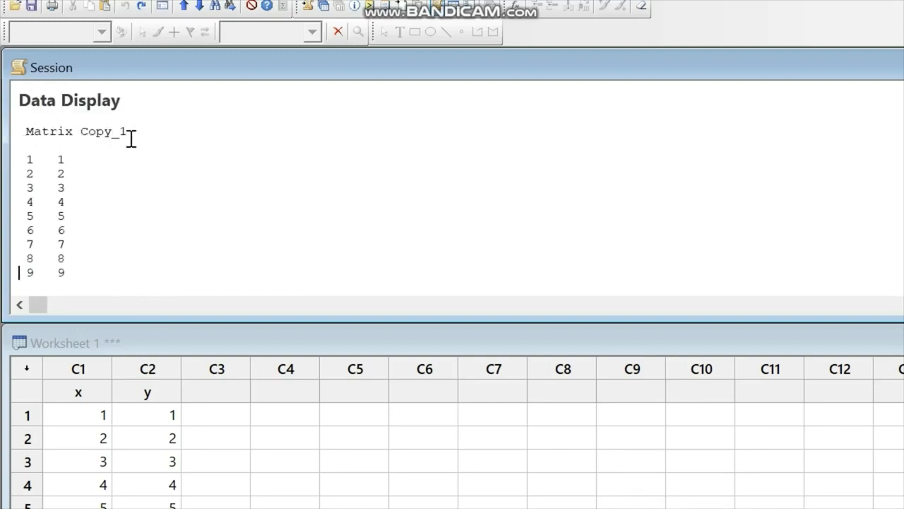
# Step: Review the printout of matrix B in the Session window against the earlier Copy_1 printout
pyautogui.scroll(-9, 114, 170)
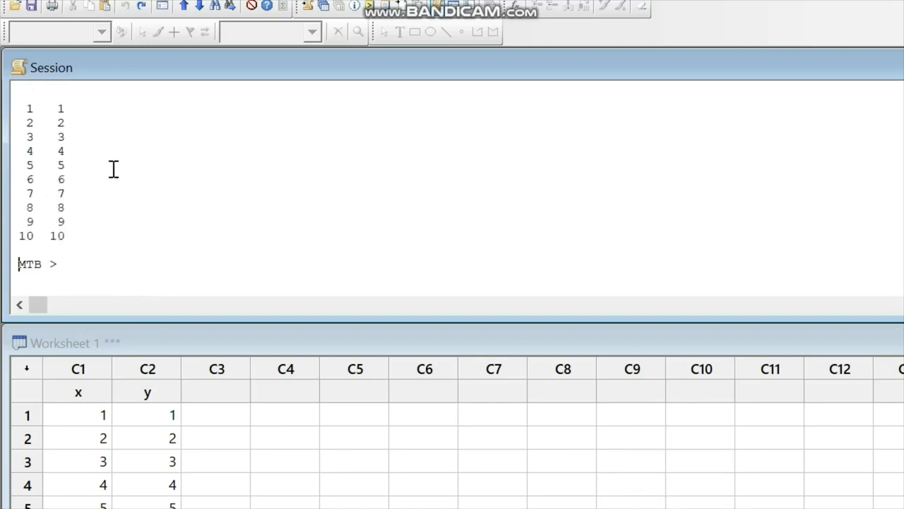
pyautogui.scroll(1, 113, 169)
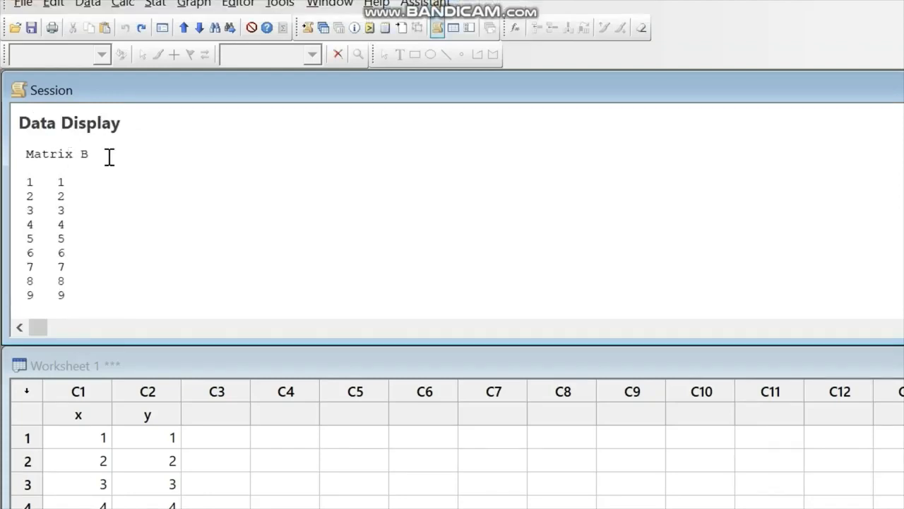
pyautogui.scroll(-1, 84, 205)
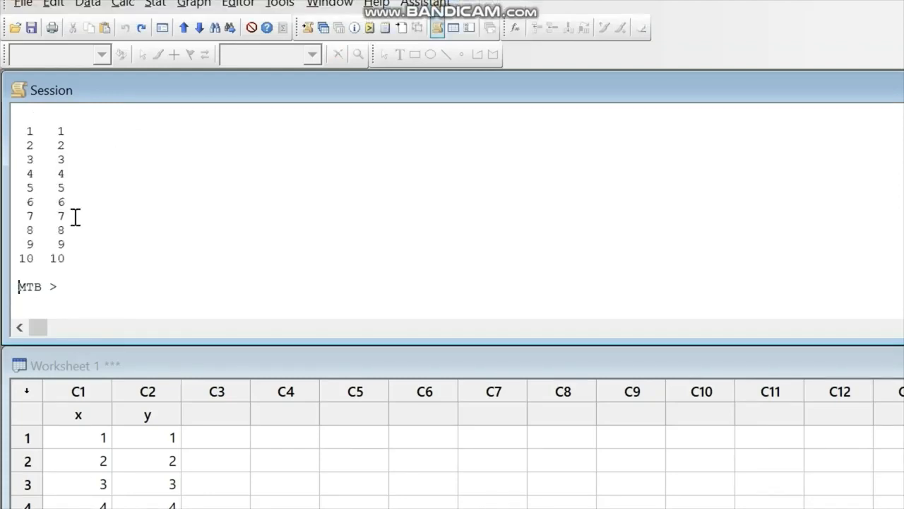
pyautogui.scroll(1, 73, 241)
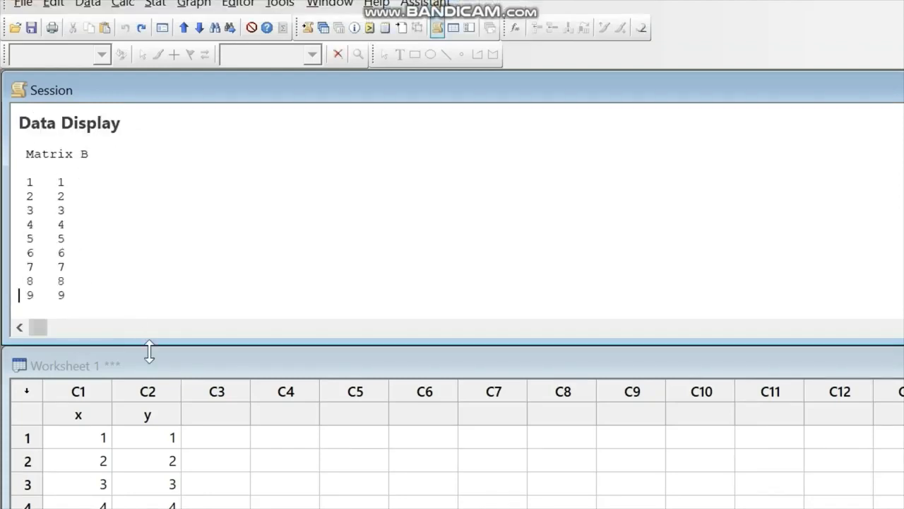
# Step: Open the Calculator, clear the existing expression and set C3 as the variable that stores the result
pyautogui.click(200, 382)
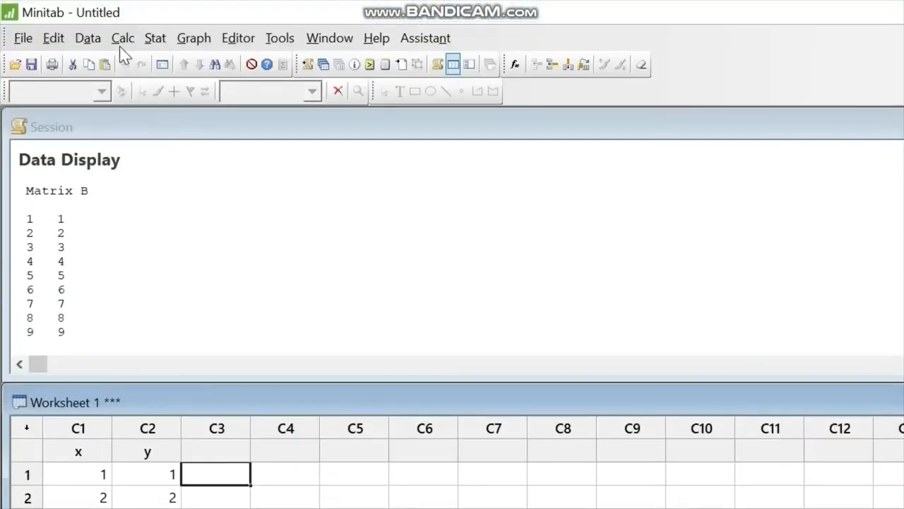
pyautogui.click(118, 38)
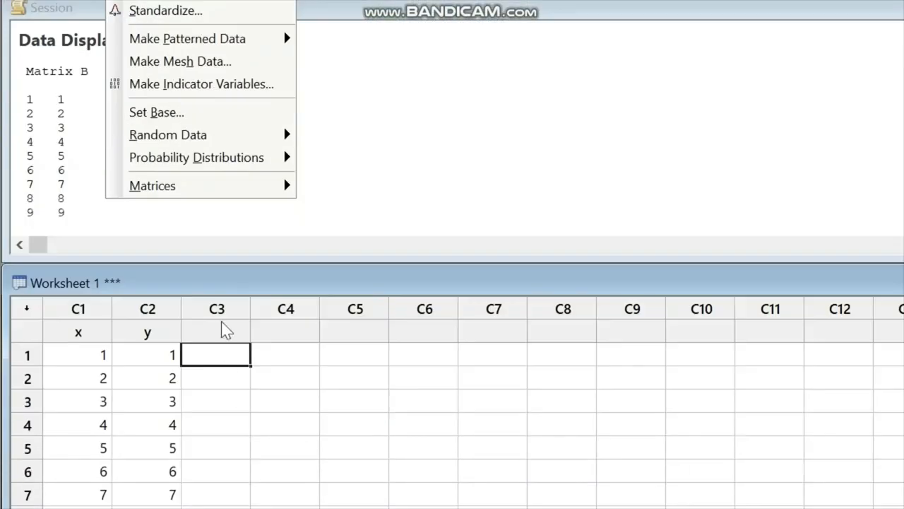
pyautogui.click(221, 480)
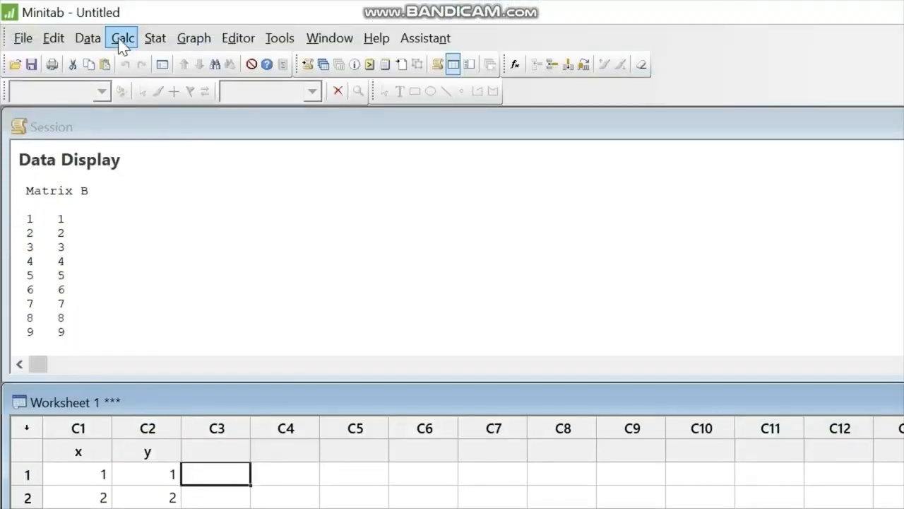
pyautogui.click(121, 39)
pyautogui.click(125, 61)
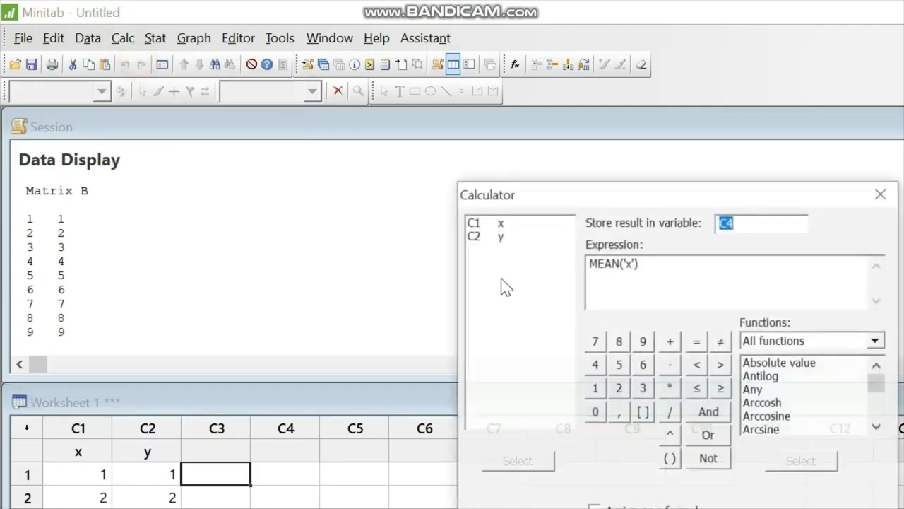
pyautogui.click(747, 223)
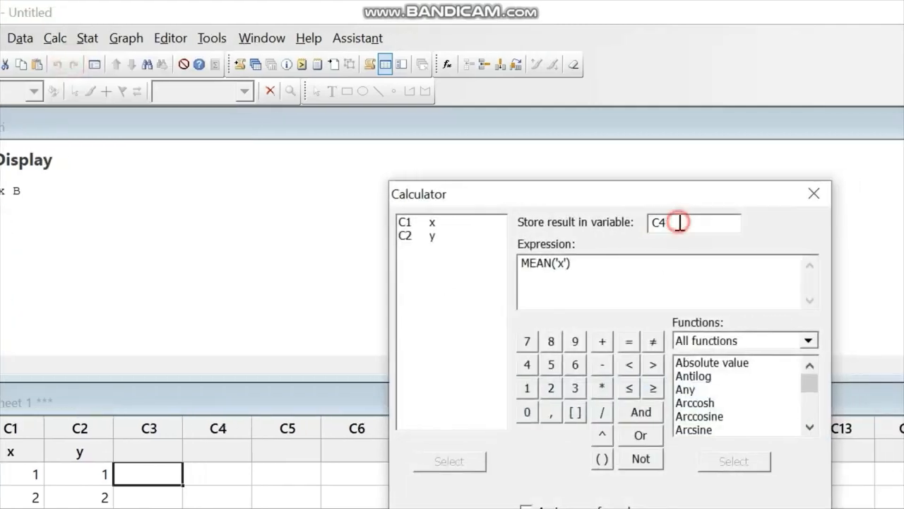
pyautogui.moveTo(597, 262); pyautogui.dragTo(445, 254)
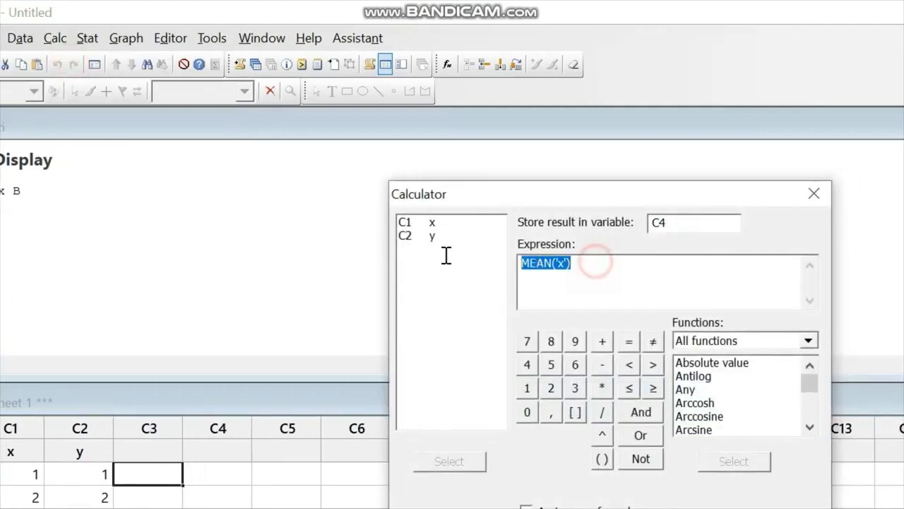
pyautogui.press('Delete')
pyautogui.moveTo(695, 222); pyautogui.dragTo(622, 235)
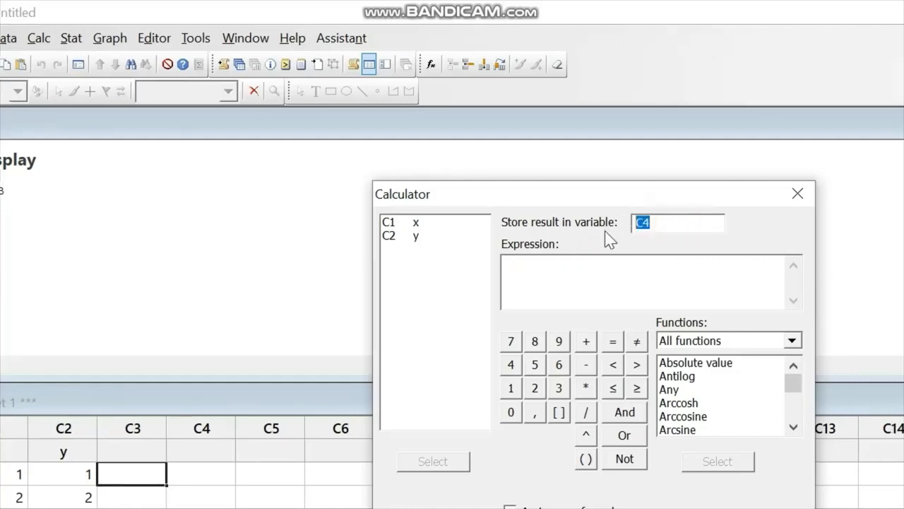
pyautogui.press('Delete')
pyautogui.write('C3')
# Step: Calculate the expression 'x' + 'y' into column C3 and check the resulting rows in the worksheet
pyautogui.click(581, 258)
pyautogui.doubleClick(417, 223)
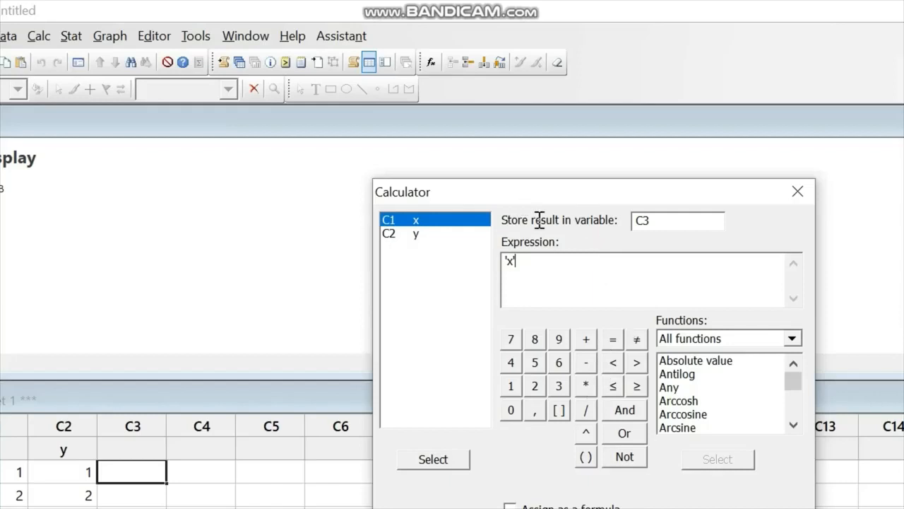
pyautogui.click(586, 339)
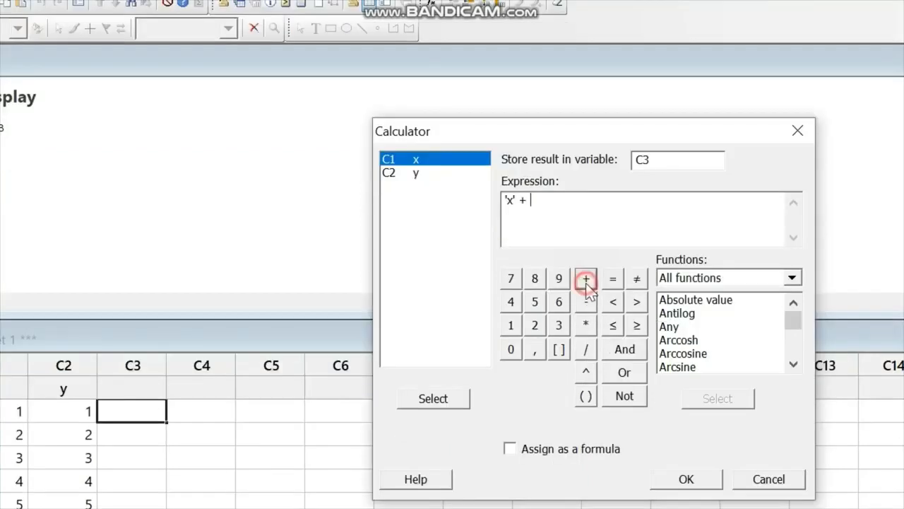
pyautogui.doubleClick(414, 175)
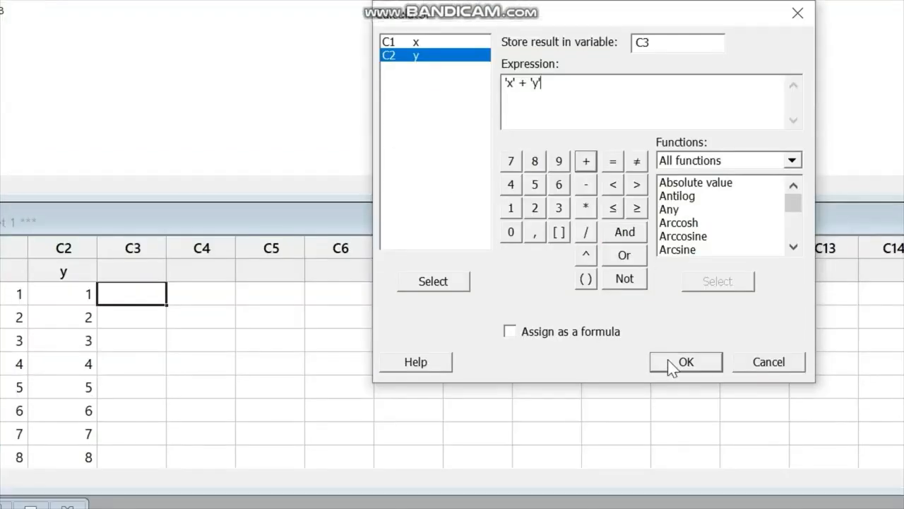
pyautogui.click(682, 362)
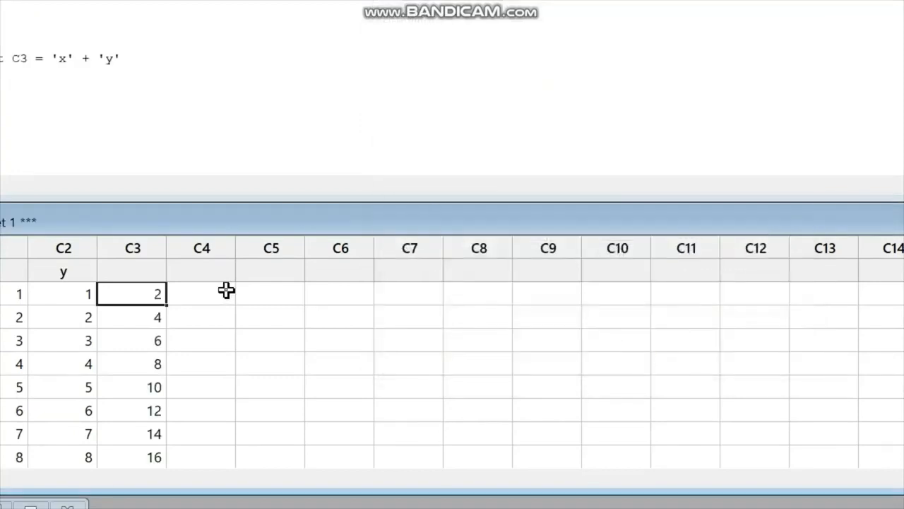
pyautogui.scroll(-1, 226, 290)
pyautogui.scroll(3, 226, 288)
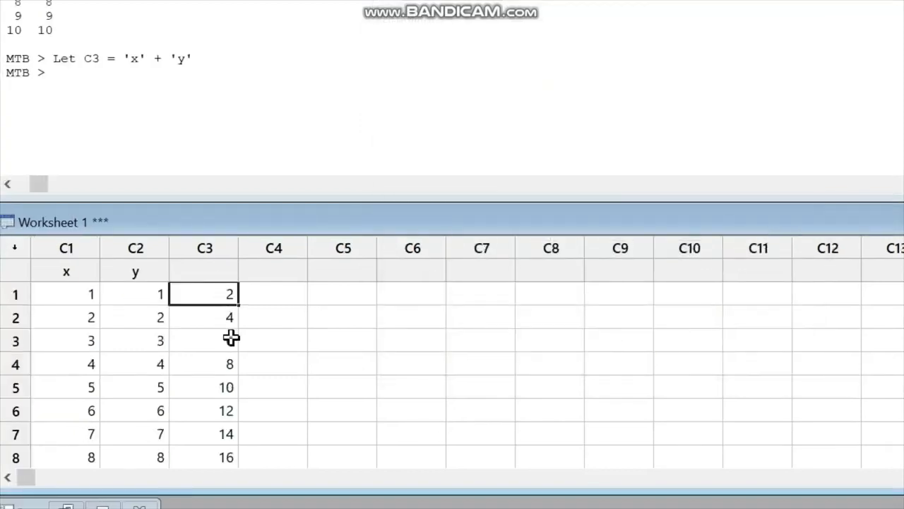
pyautogui.scroll(-1, 212, 353)
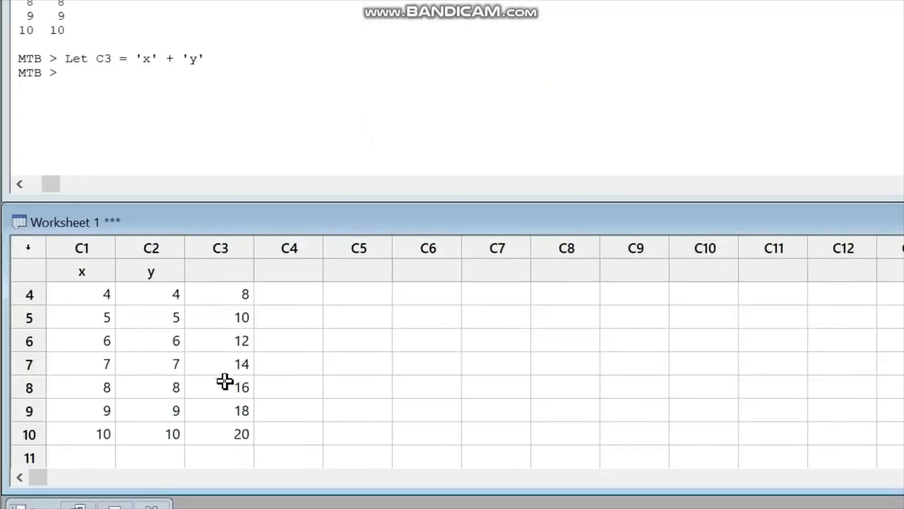
pyautogui.scroll(3, 233, 378)
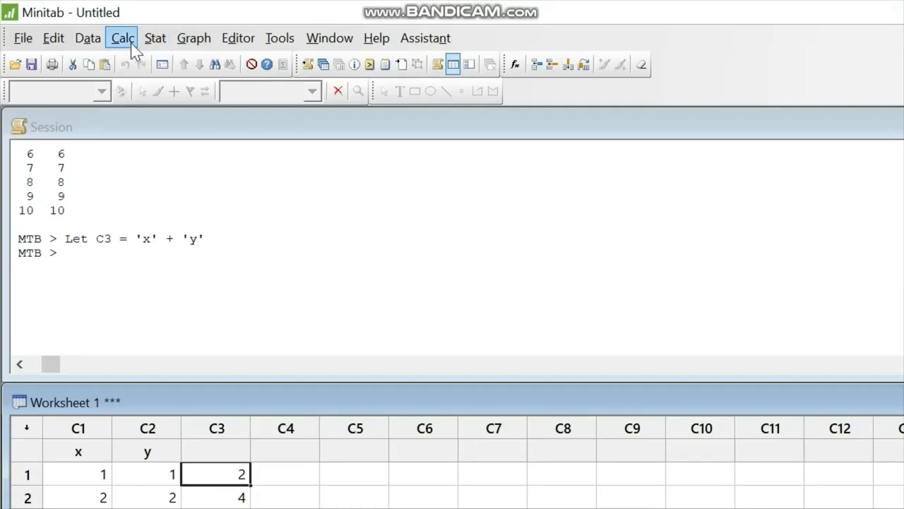
# Step: Reopen the Calculator and examine the functions available for building expressions
pyautogui.click(131, 44)
pyautogui.click(131, 65)
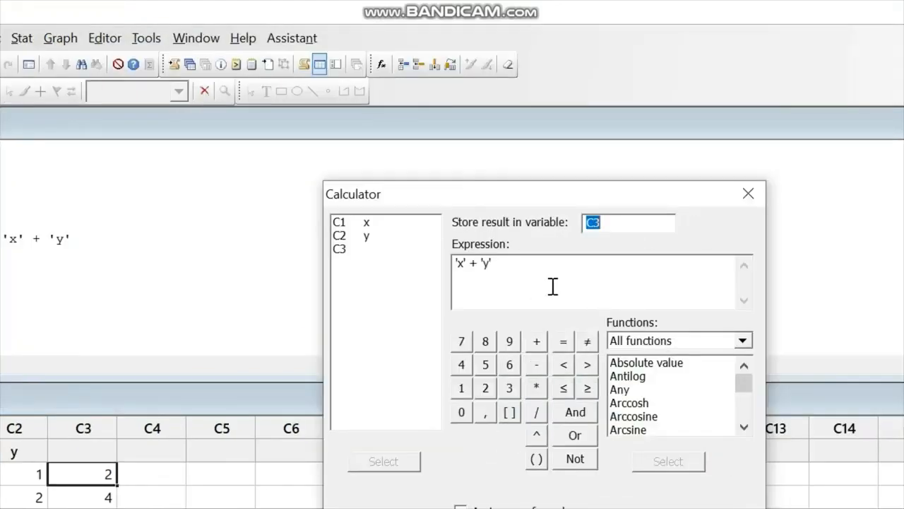
pyautogui.scroll(-7, 650, 399)
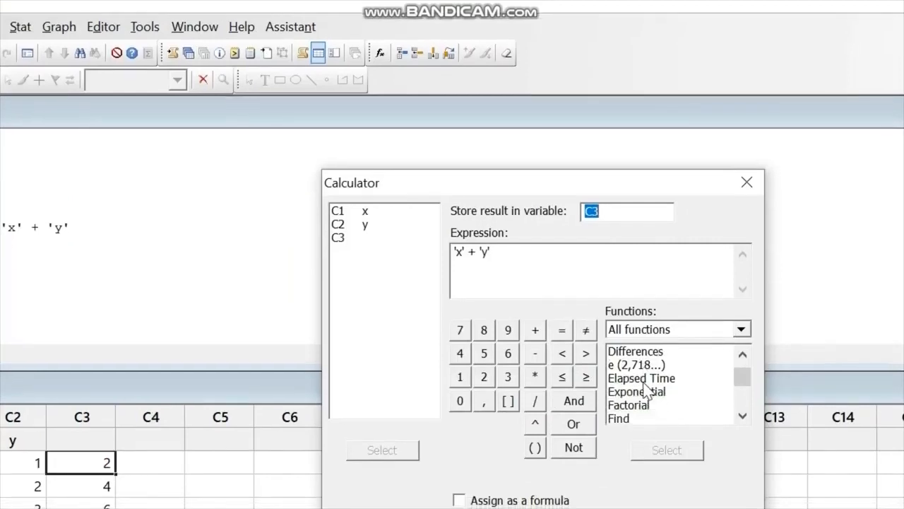
pyautogui.scroll(-4, 644, 392)
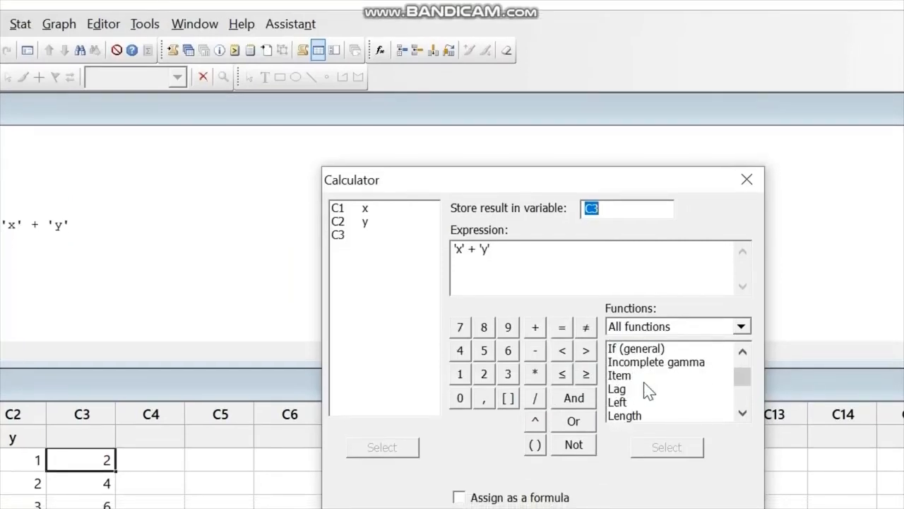
pyautogui.scroll(-3, 649, 392)
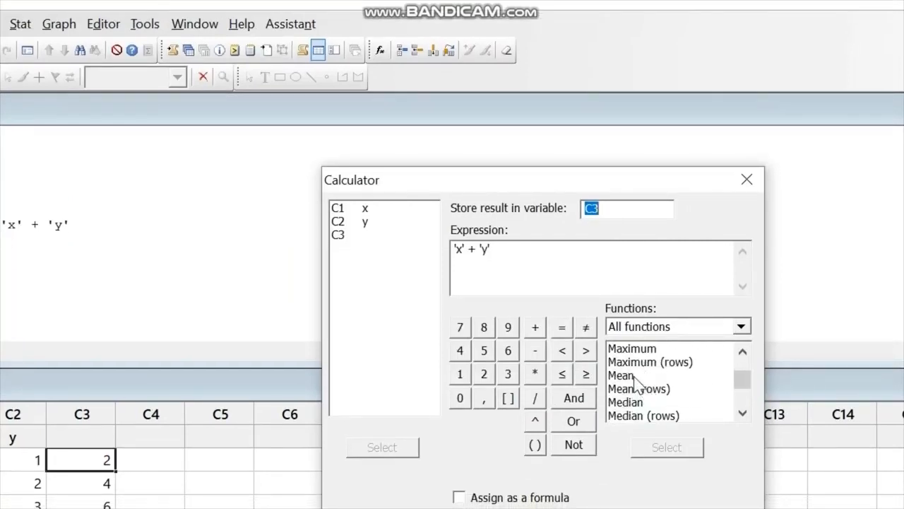
pyautogui.scroll(-3, 634, 380)
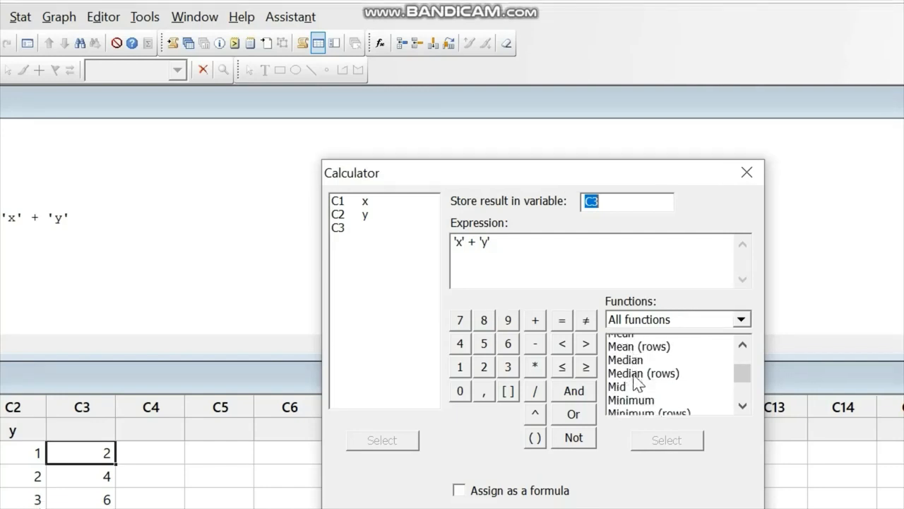
pyautogui.scroll(-1, 634, 390)
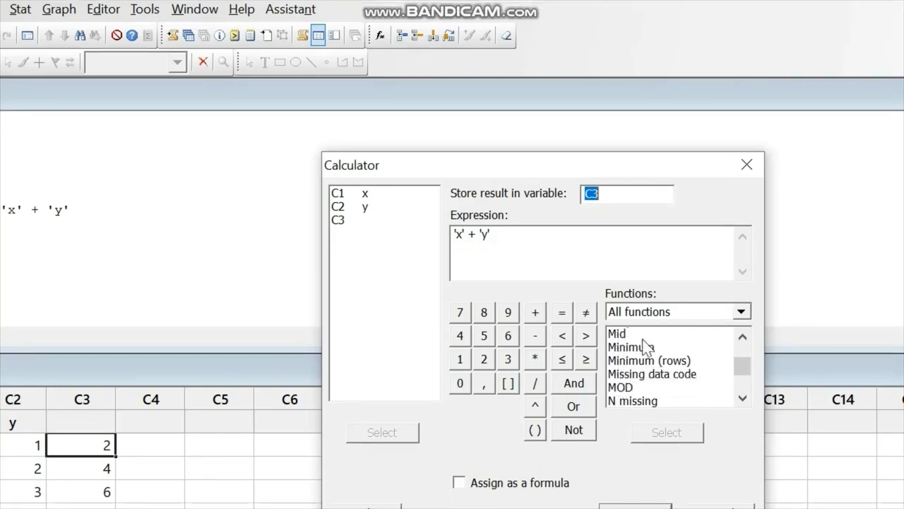
pyautogui.scroll(6, 654, 378)
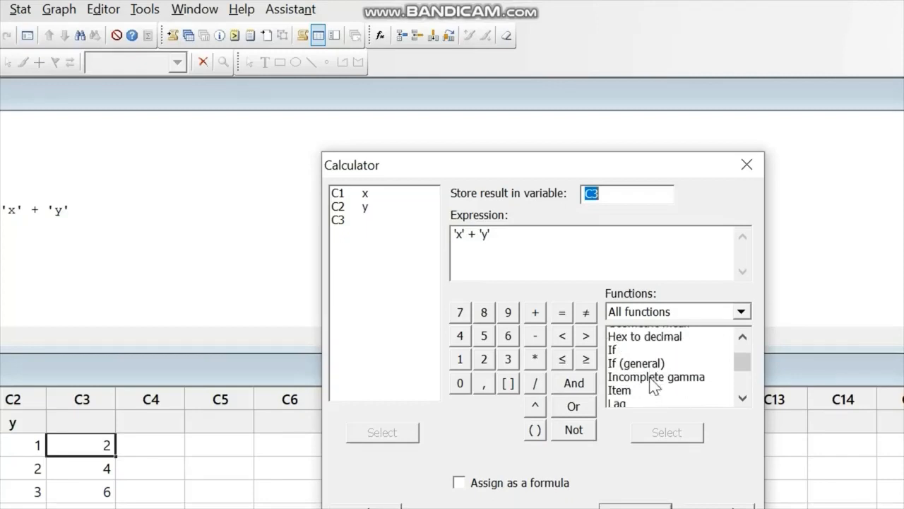
pyautogui.scroll(-2, 654, 385)
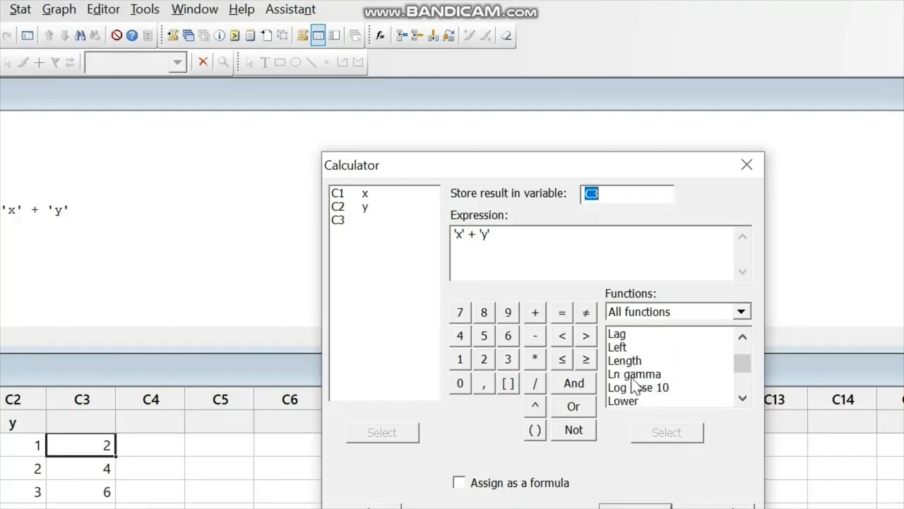
pyautogui.scroll(-9, 634, 382)
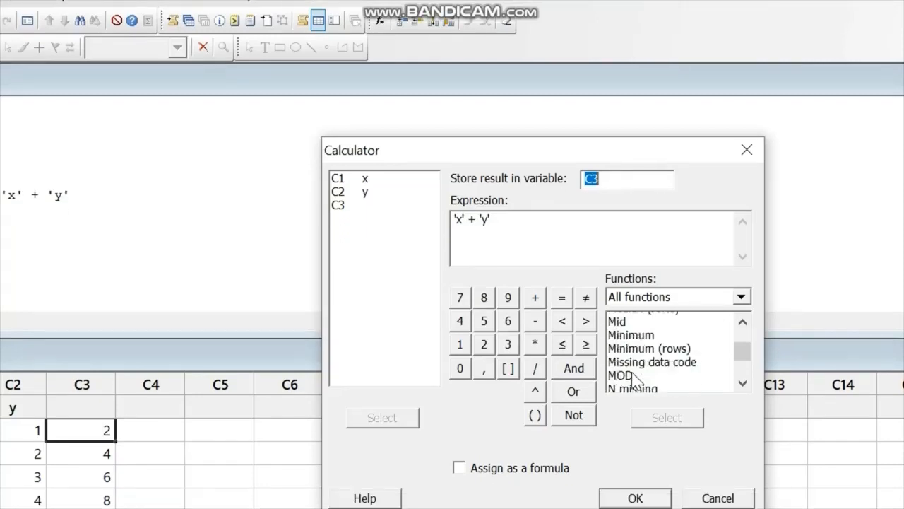
pyautogui.scroll(-3, 634, 382)
pyautogui.scroll(3, 633, 382)
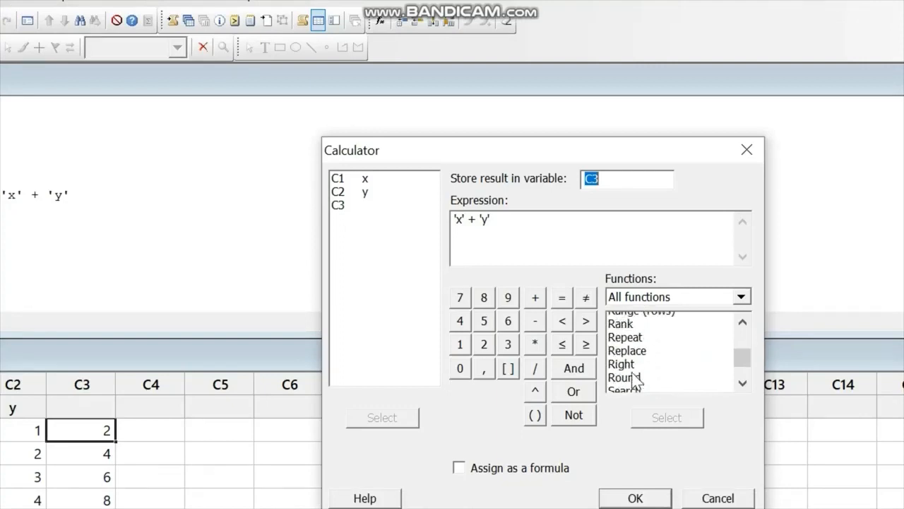
pyautogui.scroll(1, 635, 379)
pyautogui.scroll(-1, 629, 337)
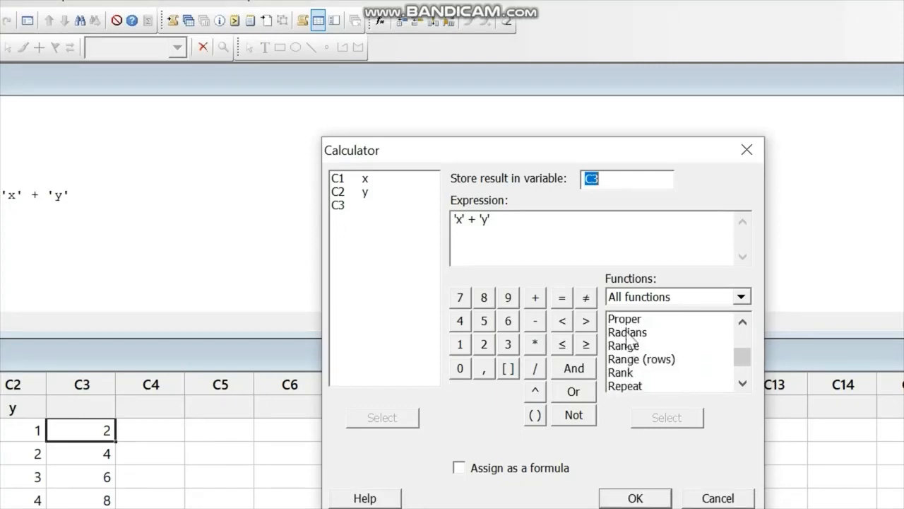
pyautogui.scroll(-6, 623, 362)
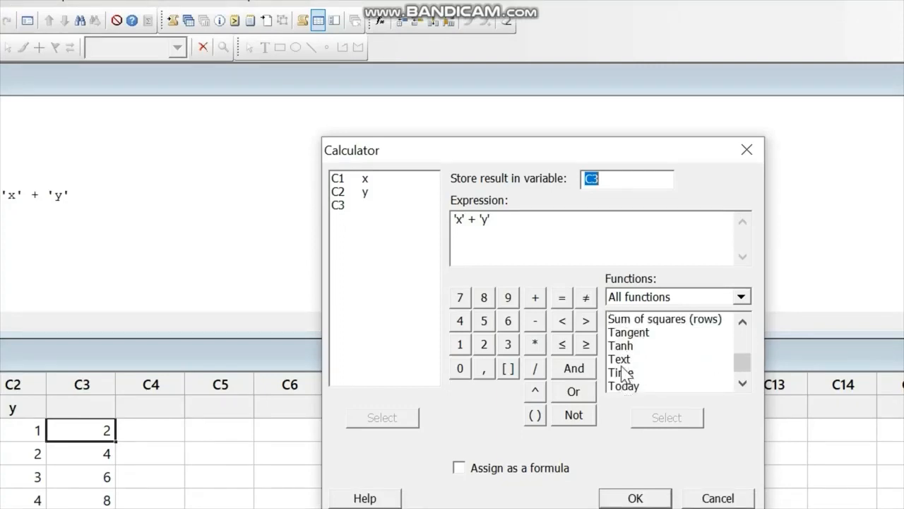
# Step: Replace the Calculator expression with the Median function applied to column C3
pyautogui.moveTo(515, 222); pyautogui.dragTo(302, 219)
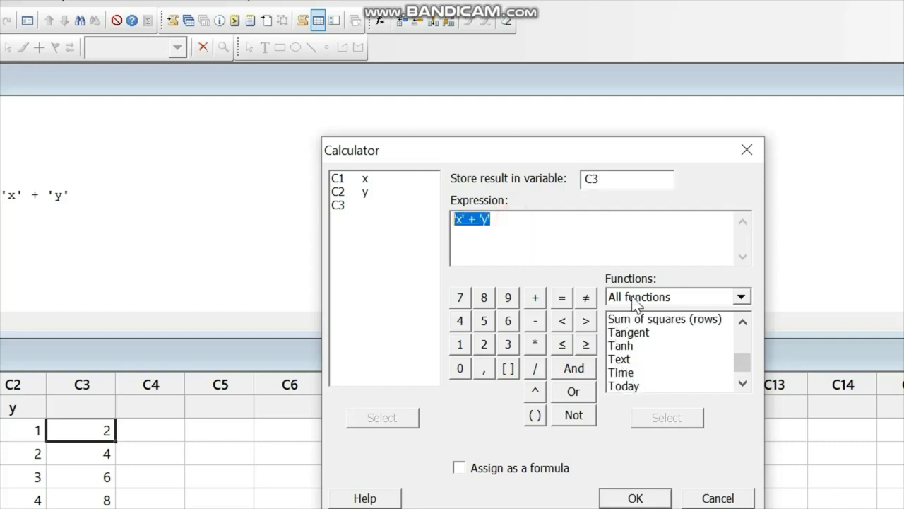
pyautogui.scroll(10, 644, 336)
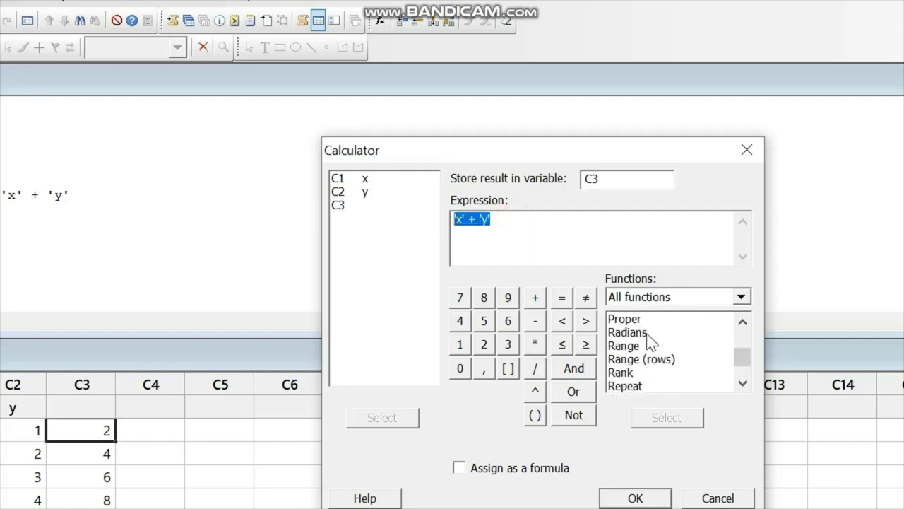
pyautogui.scroll(6, 650, 343)
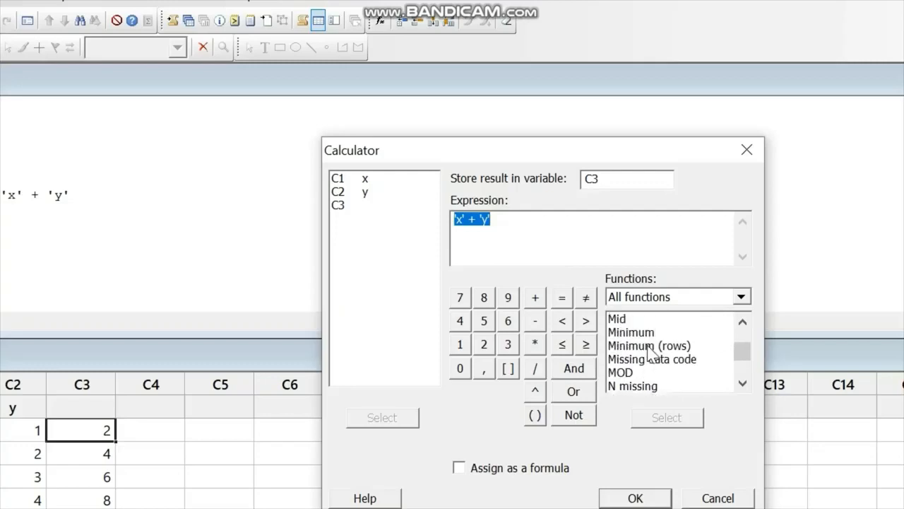
pyautogui.scroll(1, 644, 355)
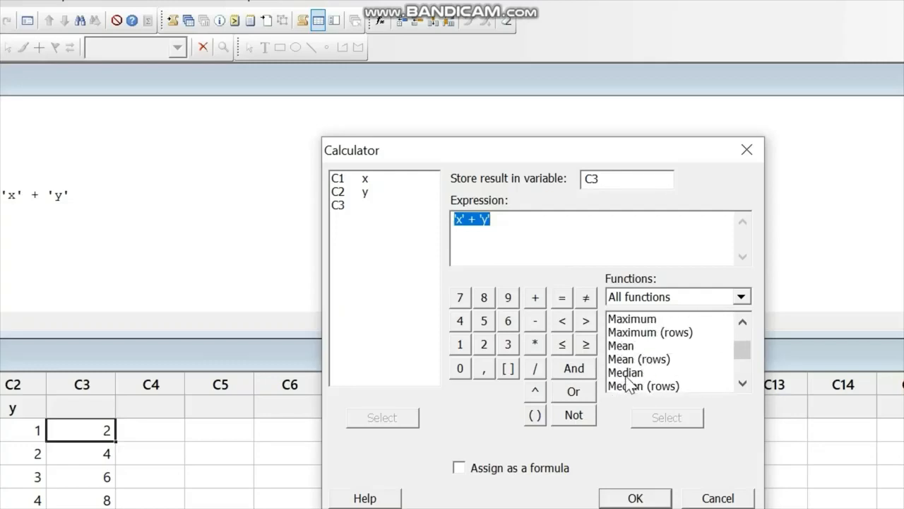
pyautogui.doubleClick(626, 373)
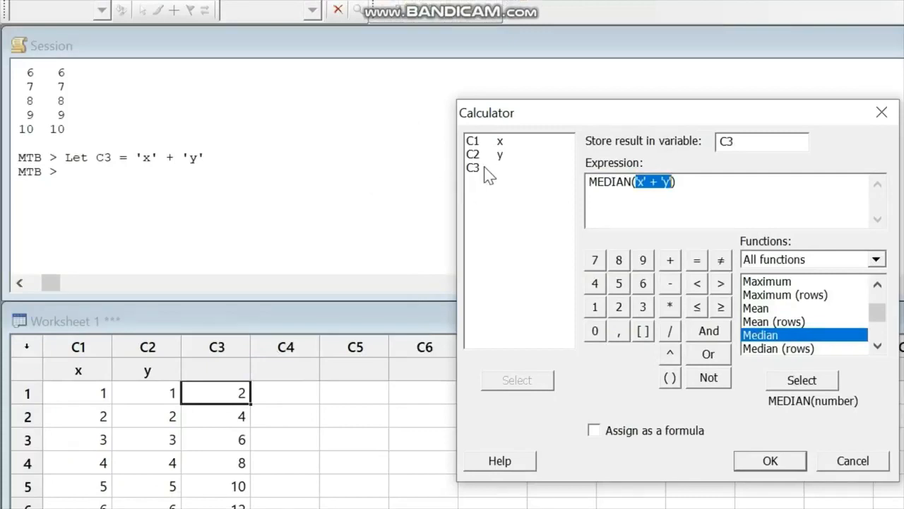
pyautogui.doubleClick(474, 168)
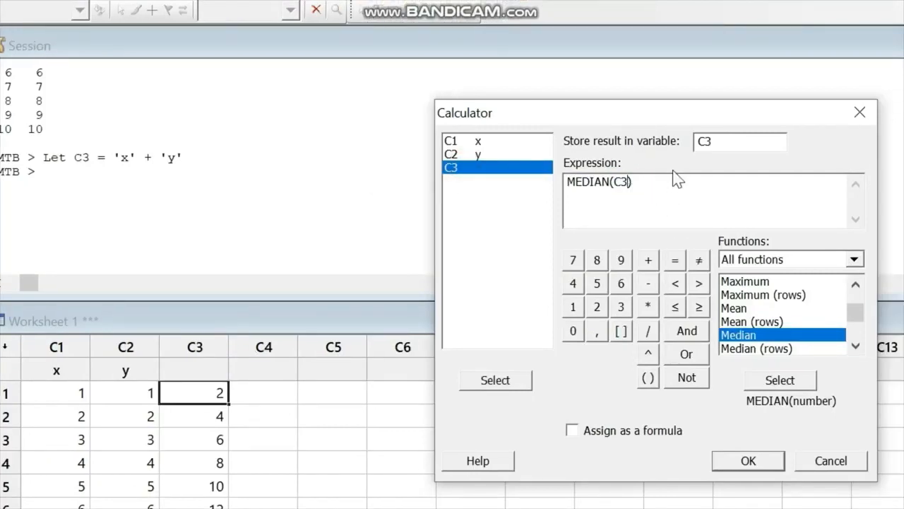
# Step: Store the median result in column C4, run the calculation, and check the result cell and the logged Session command
pyautogui.moveTo(739, 137); pyautogui.dragTo(638, 144)
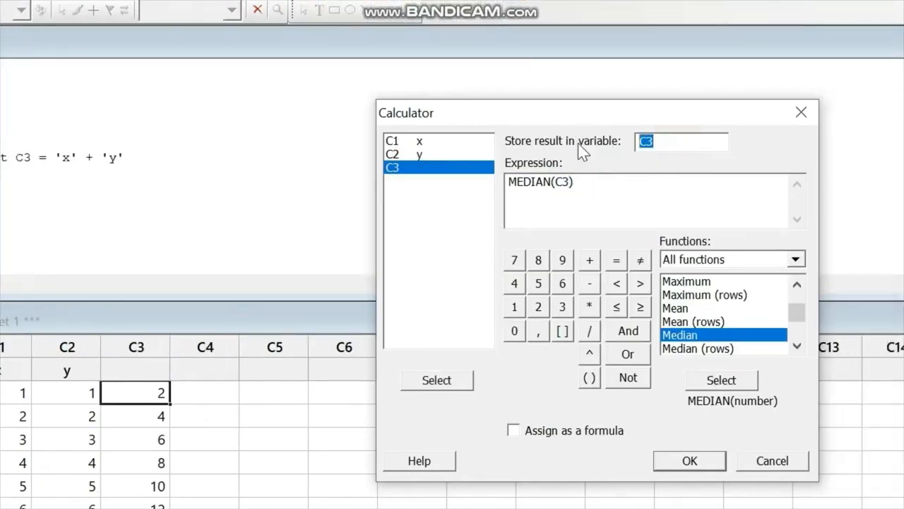
pyautogui.write('C')
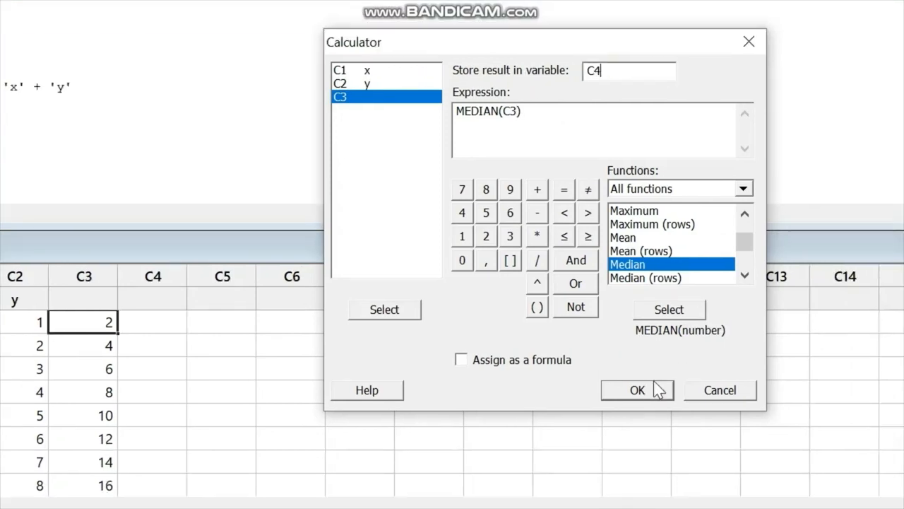
pyautogui.click(689, 461)
pyautogui.click(172, 307)
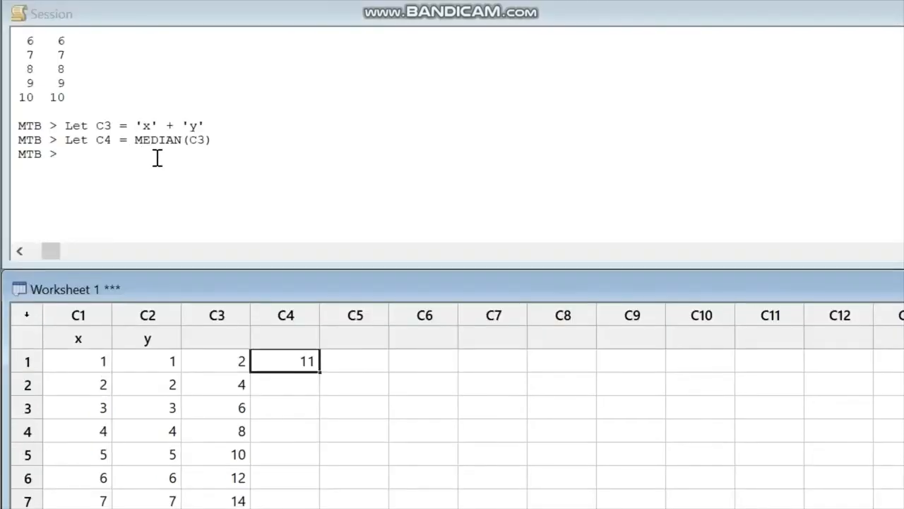
pyautogui.moveTo(207, 139); pyautogui.dragTo(76, 149)
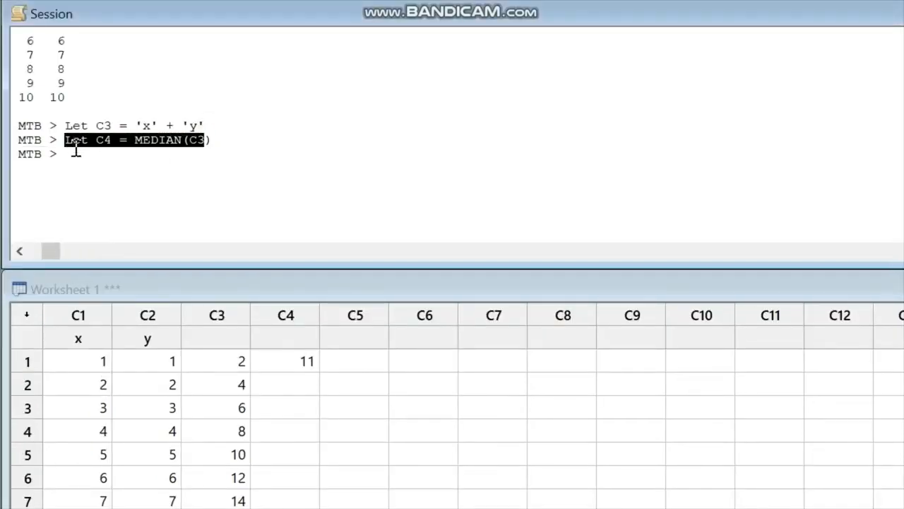
pyautogui.click(92, 156)
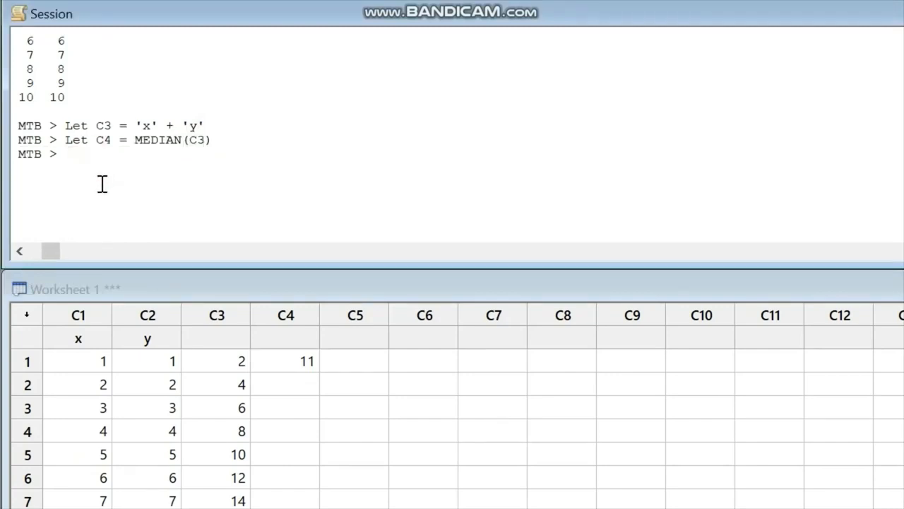